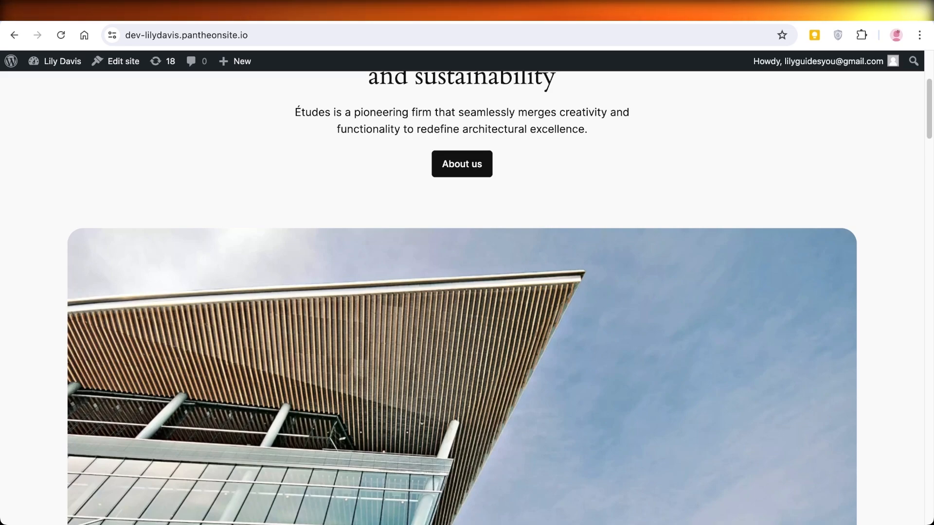
Open the site's admin dashboard, go to adding a new plugin, and search the plugin directory for "forms"
{"action": "mouse_move", "coordinate": [62, 61]}
{"action": "left_click", "coordinate": [50, 84]}
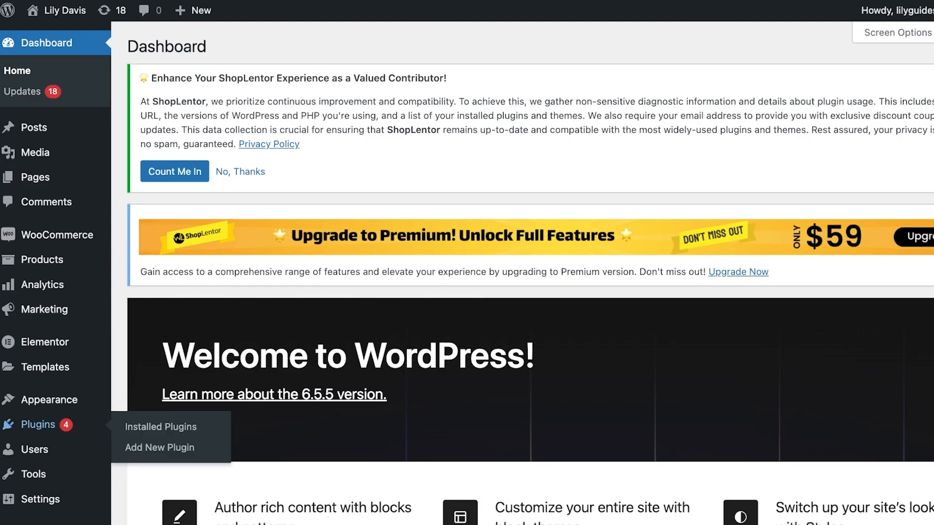
{"action": "left_click", "coordinate": [37, 425]}
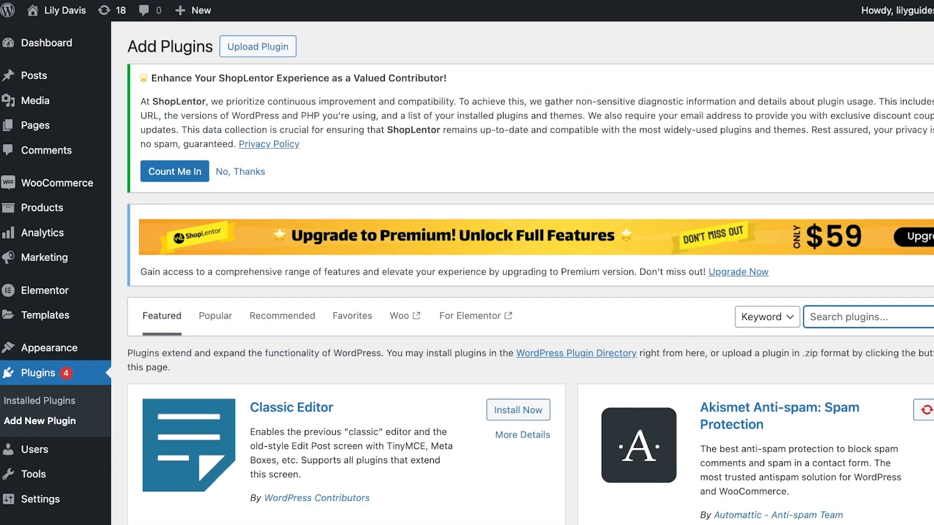
{"action": "type", "text": "forms"}
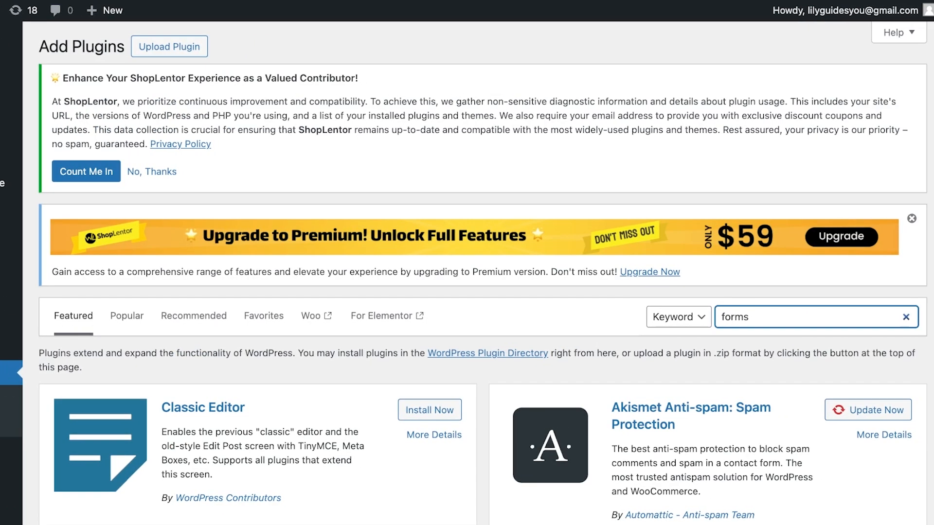
Examine the form plugins in the search results, comparing their descriptions, ratings and active installations
{"action": "scroll", "coordinate": [482, 302], "scroll_direction": "down", "scroll_amount": 1}
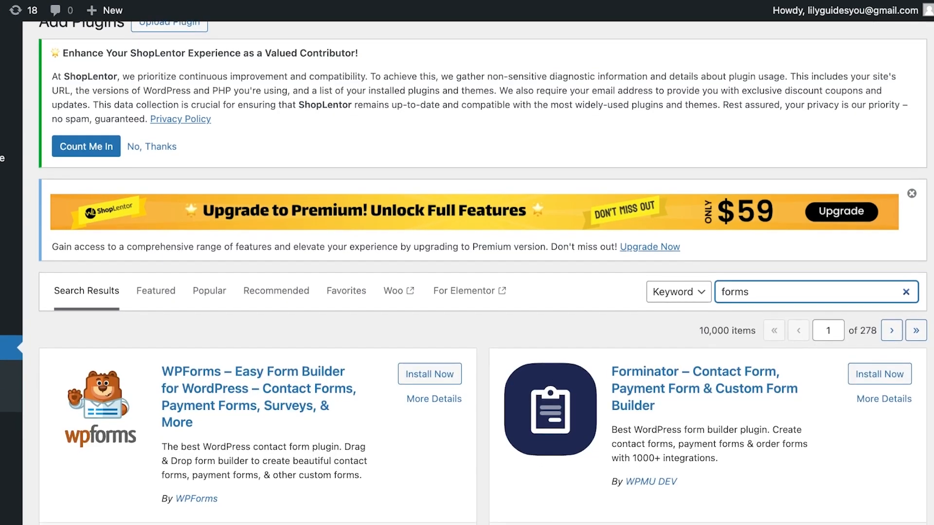
{"action": "scroll", "coordinate": [482, 272], "scroll_direction": "down", "scroll_amount": 6}
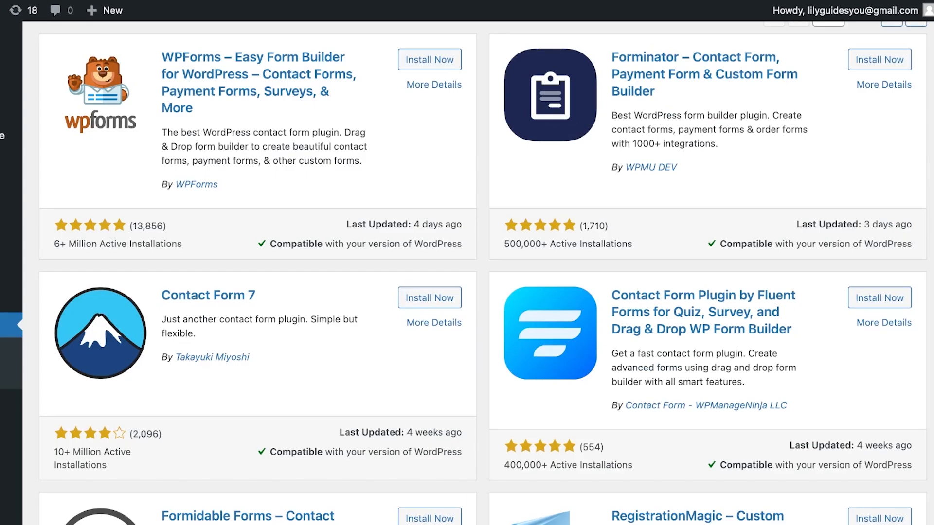
{"action": "scroll", "coordinate": [482, 272], "scroll_direction": "up", "scroll_amount": 2}
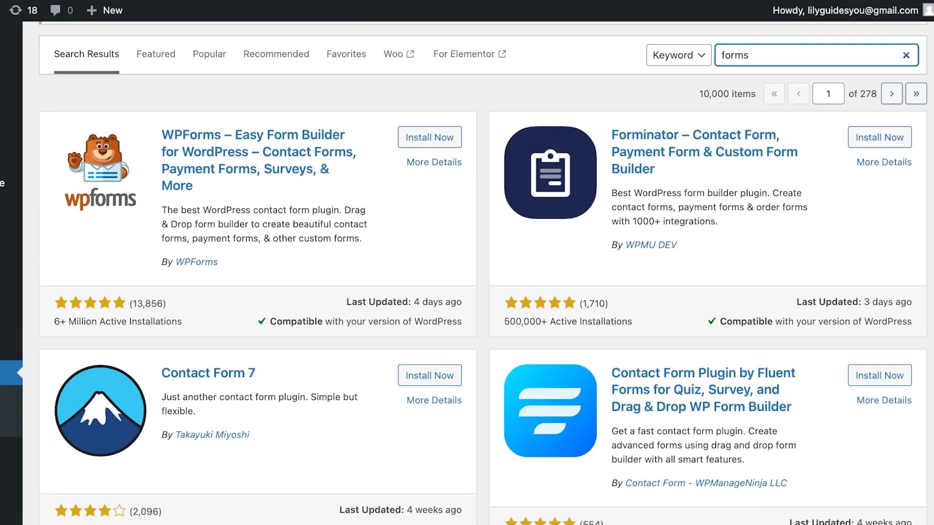
{"action": "scroll", "coordinate": [464, 273], "scroll_direction": "down", "scroll_amount": 1}
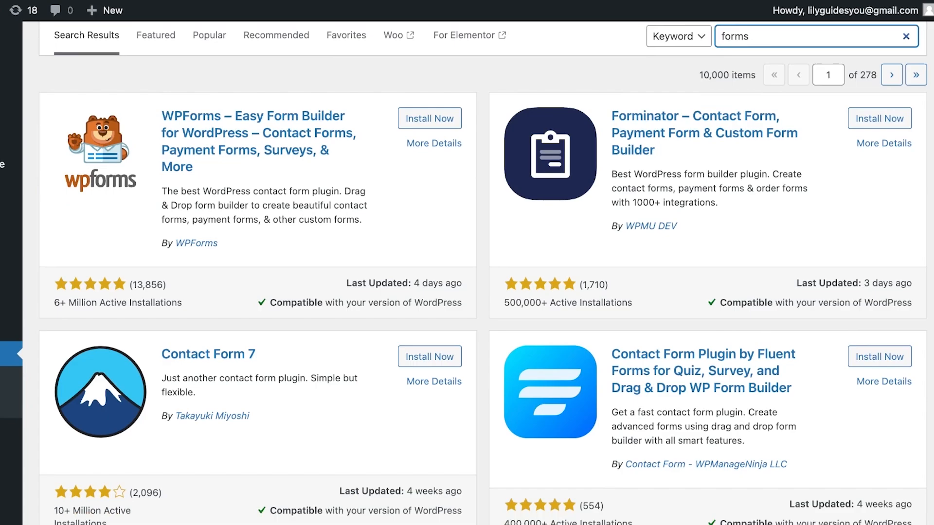
{"action": "scroll", "coordinate": [482, 272], "scroll_direction": "down", "scroll_amount": 5}
{"action": "scroll", "coordinate": [483, 273], "scroll_direction": "down", "scroll_amount": 1}
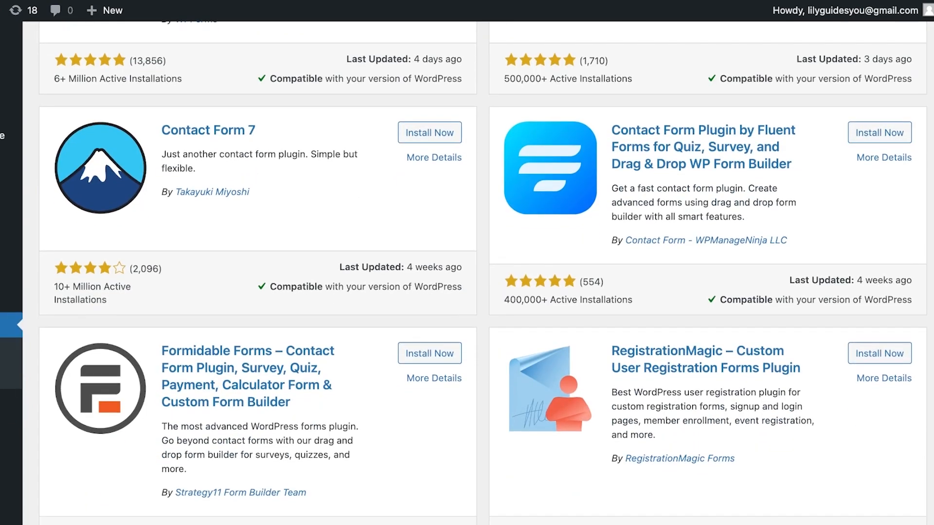
{"action": "scroll", "coordinate": [482, 272], "scroll_direction": "down", "scroll_amount": 1}
{"action": "scroll", "coordinate": [483, 273], "scroll_direction": "up", "scroll_amount": 7}
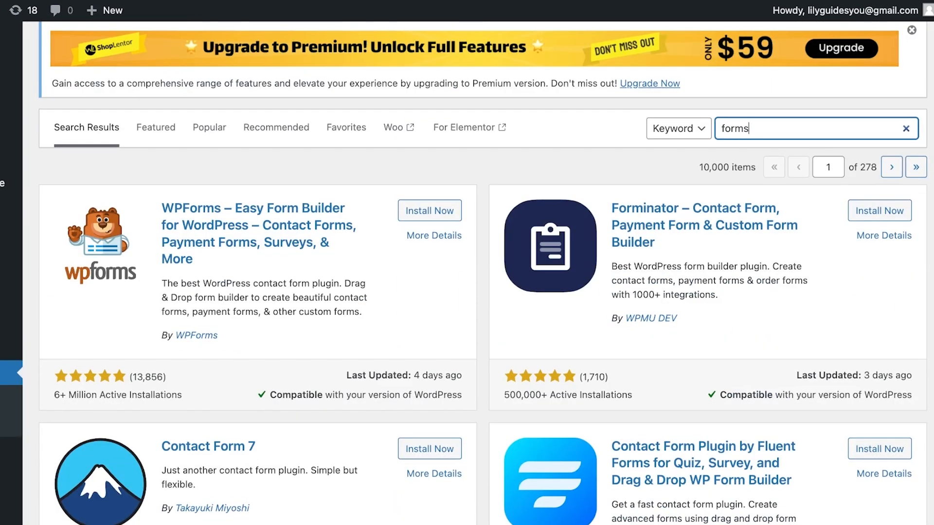
Replace the plugin search term with "ultimate member"
{"action": "key", "text": "ctrl+a"}
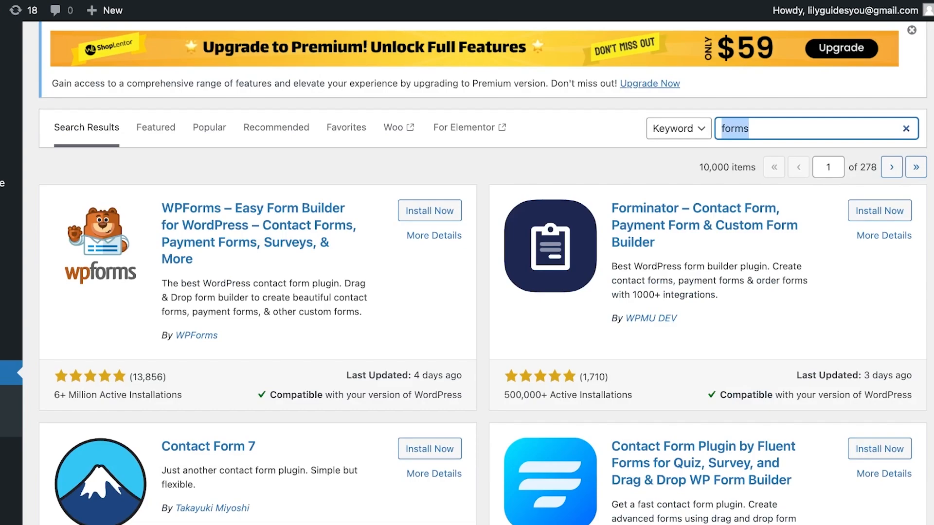
{"action": "type", "text": "ulti"}
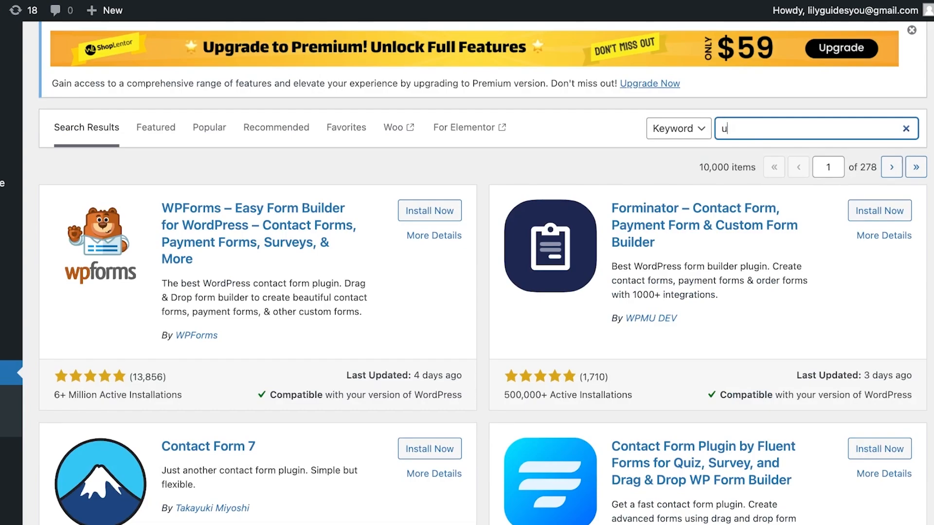
{"action": "type", "text": "mate member"}
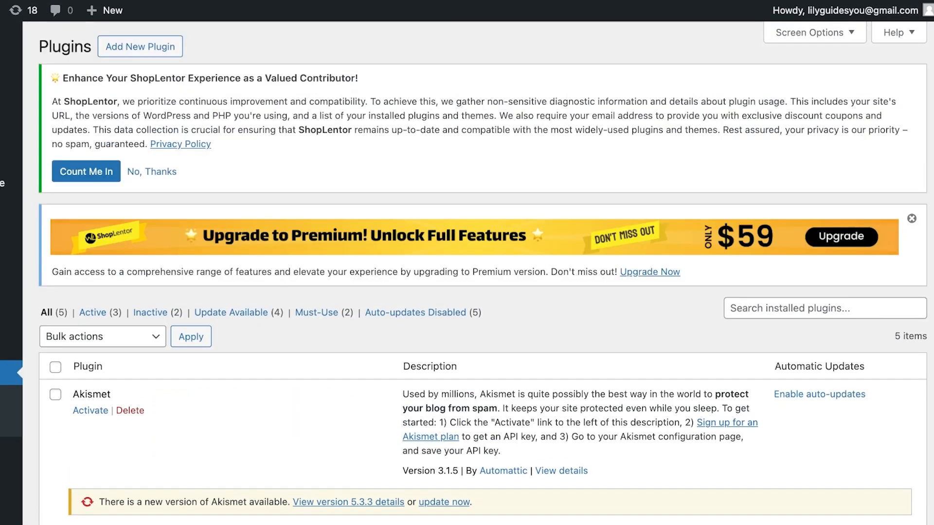
Search for "wp forms" among new plugins, then install and activate the WPForms form builder
{"action": "scroll", "coordinate": [483, 272], "scroll_direction": "down", "scroll_amount": 3}
{"action": "scroll", "coordinate": [482, 273], "scroll_direction": "down", "scroll_amount": 7}
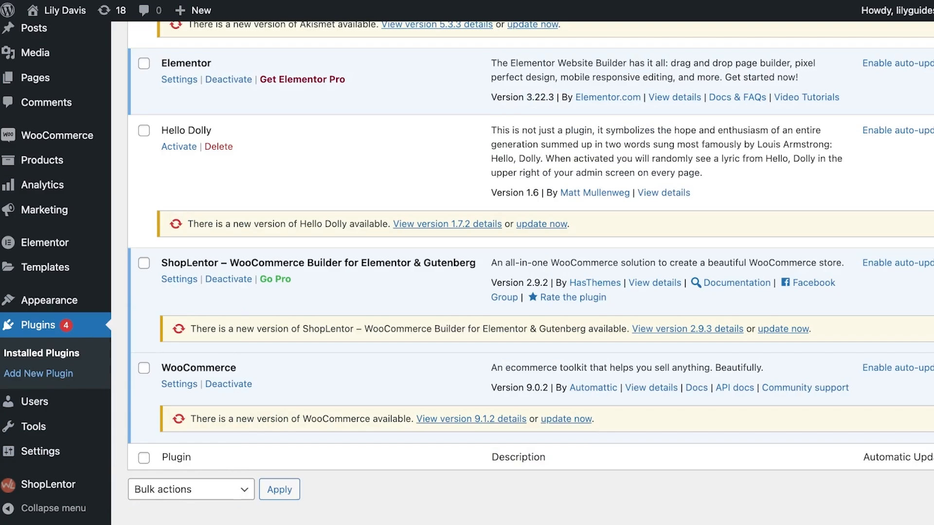
{"action": "left_click", "coordinate": [39, 374]}
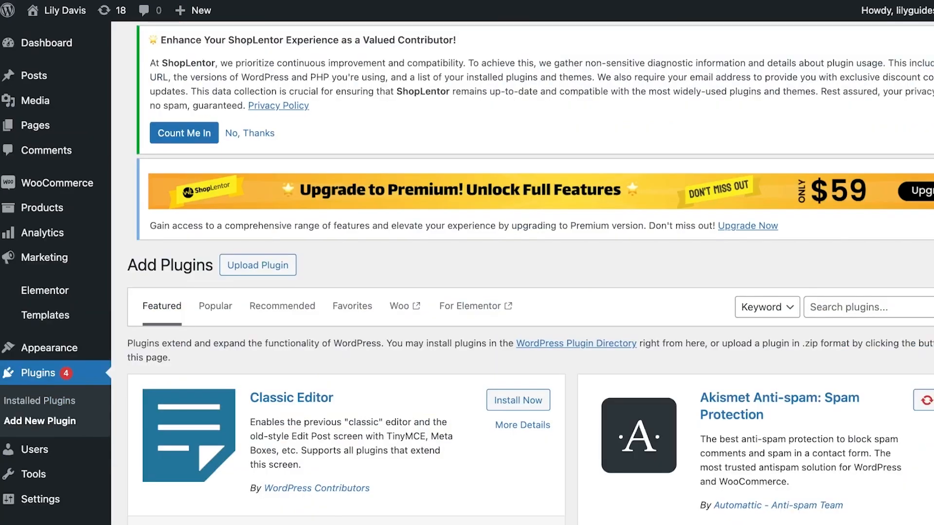
{"action": "type", "text": "wp forms"}
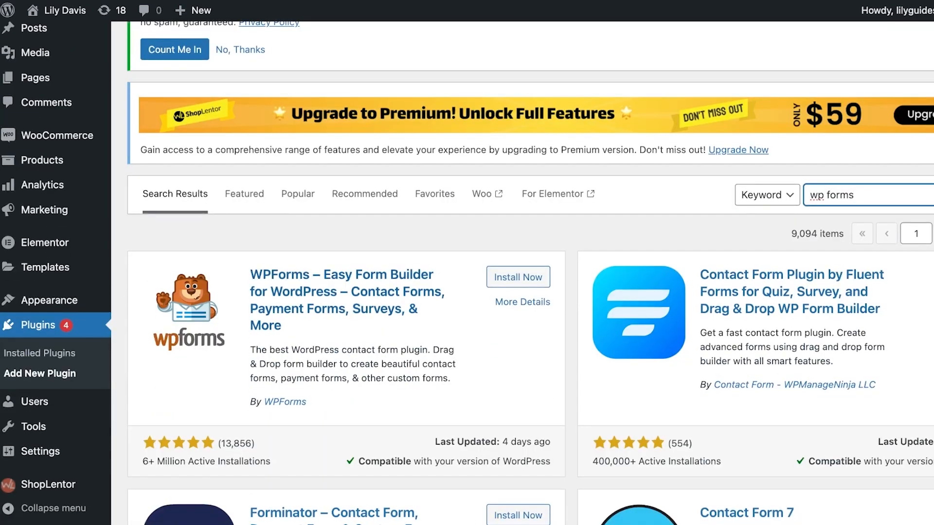
{"action": "left_click", "coordinate": [518, 277]}
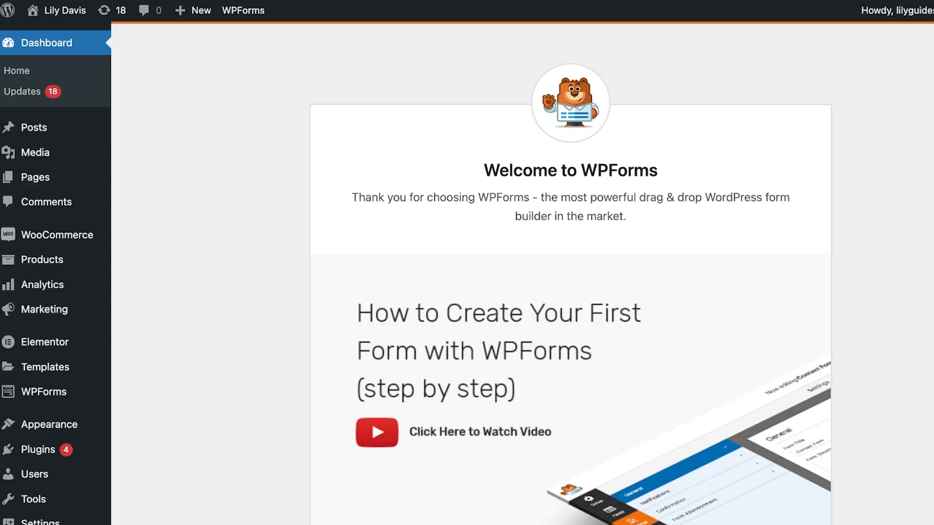
Review the WPForms features and addons described on the plugin's welcome page
{"action": "scroll", "coordinate": [570, 273], "scroll_direction": "down", "scroll_amount": 10}
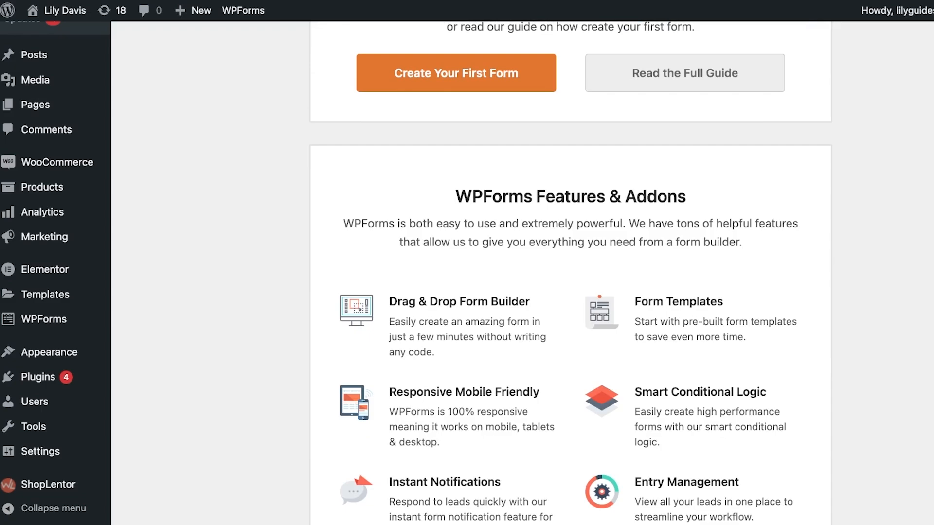
{"action": "scroll", "coordinate": [570, 272], "scroll_direction": "down", "scroll_amount": 3}
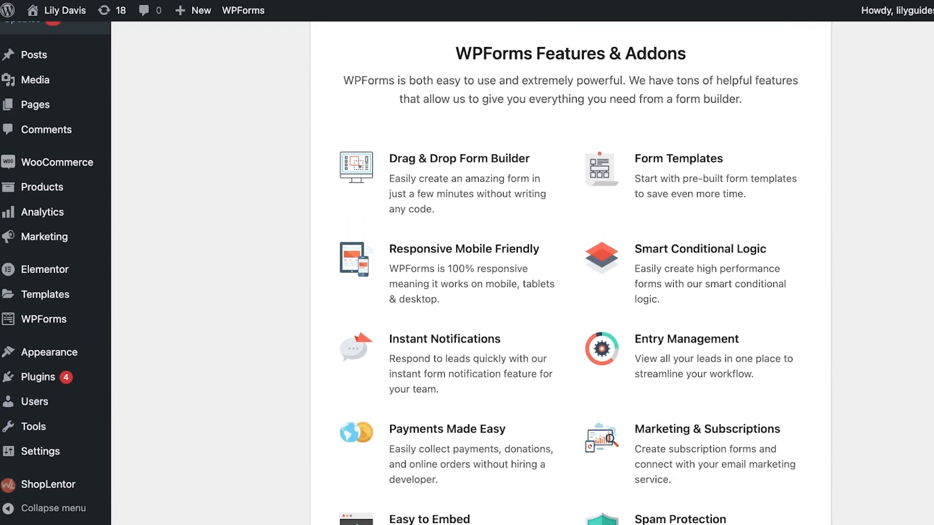
{"action": "scroll", "coordinate": [570, 272], "scroll_direction": "down", "scroll_amount": 2}
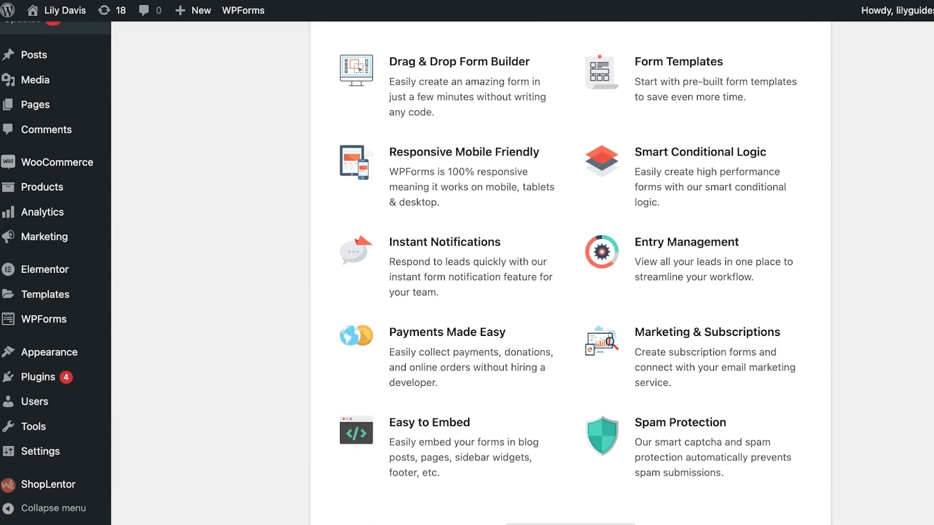
Look through the WPForms pages for all forms, entries and payments
{"action": "left_click", "coordinate": [44, 320]}
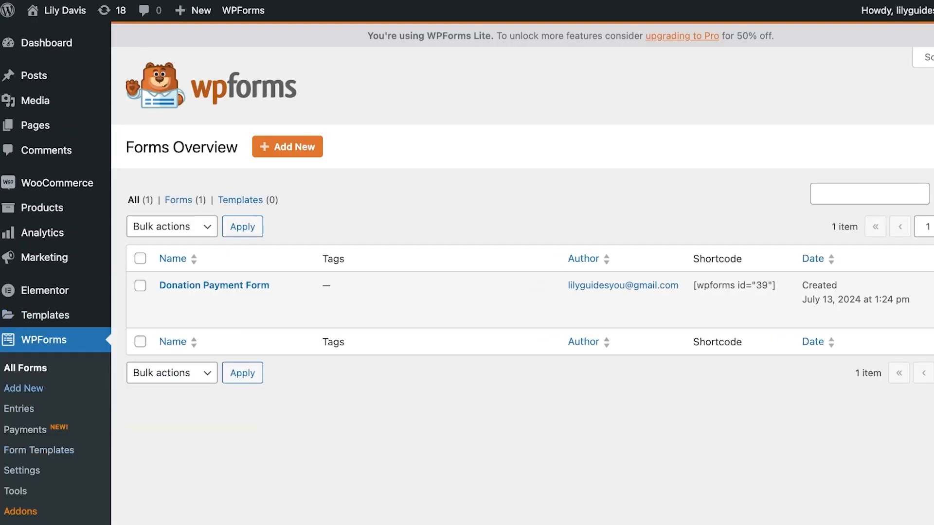
{"action": "scroll", "coordinate": [39, 394], "scroll_direction": "down", "scroll_amount": 1}
{"action": "scroll", "coordinate": [39, 394], "scroll_direction": "down", "scroll_amount": 1}
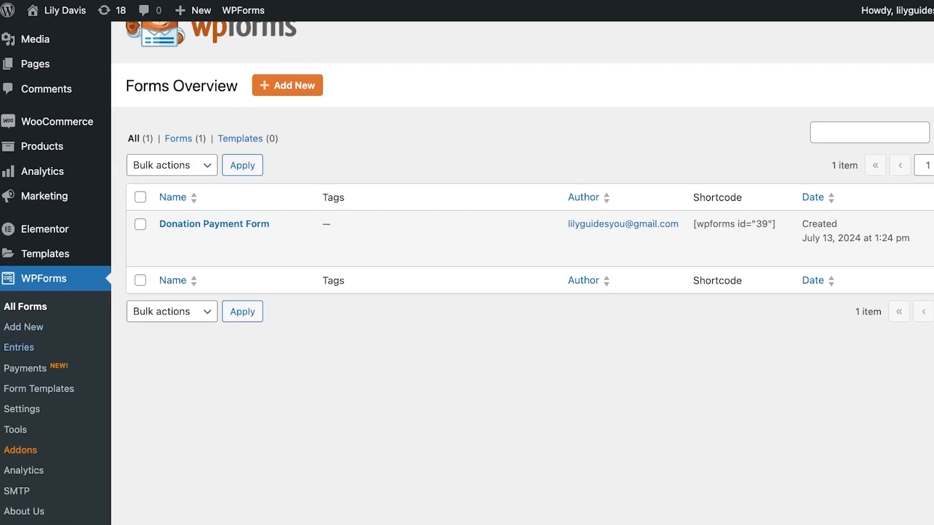
{"action": "left_click", "coordinate": [19, 348]}
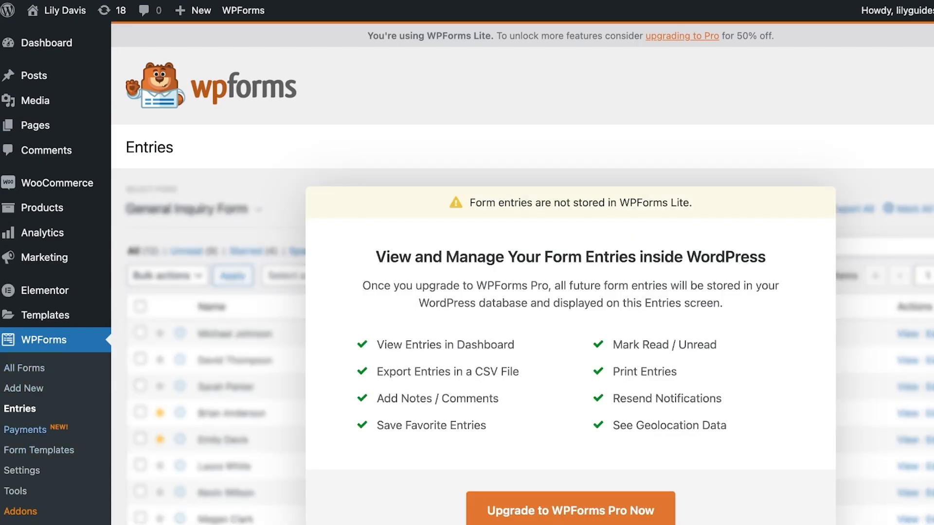
{"action": "left_click", "coordinate": [25, 430]}
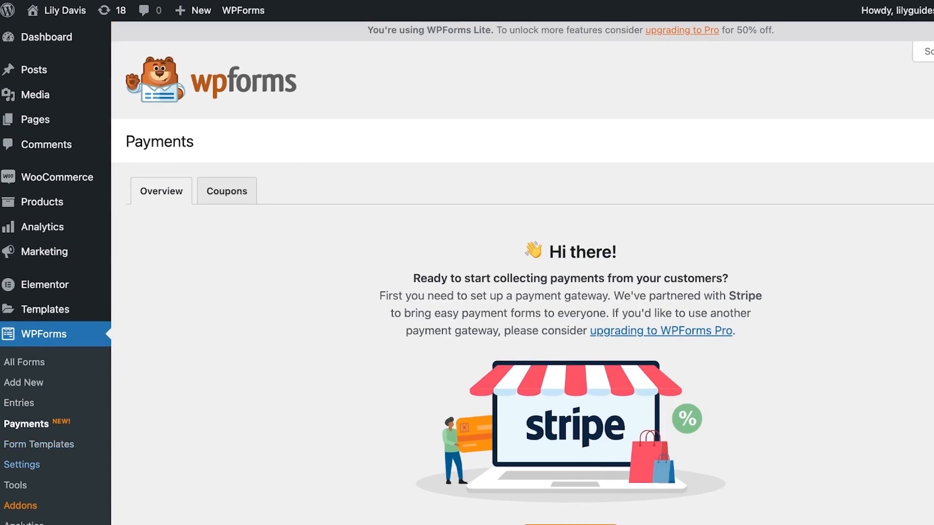
{"action": "scroll", "coordinate": [523, 292], "scroll_direction": "down", "scroll_amount": 3}
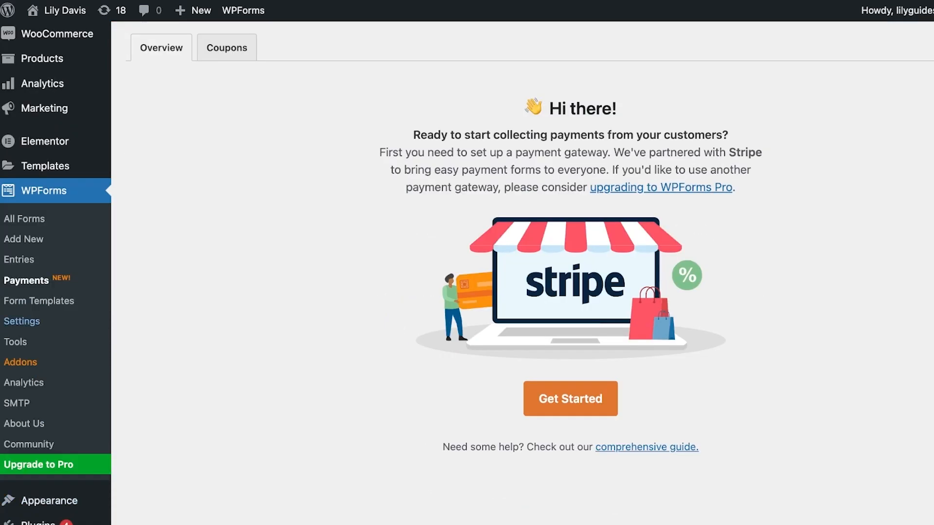
Review the General settings of WPForms, including the license, form styling and GDPR options
{"action": "left_click", "coordinate": [22, 322]}
{"action": "scroll", "coordinate": [522, 292], "scroll_direction": "down", "scroll_amount": 7}
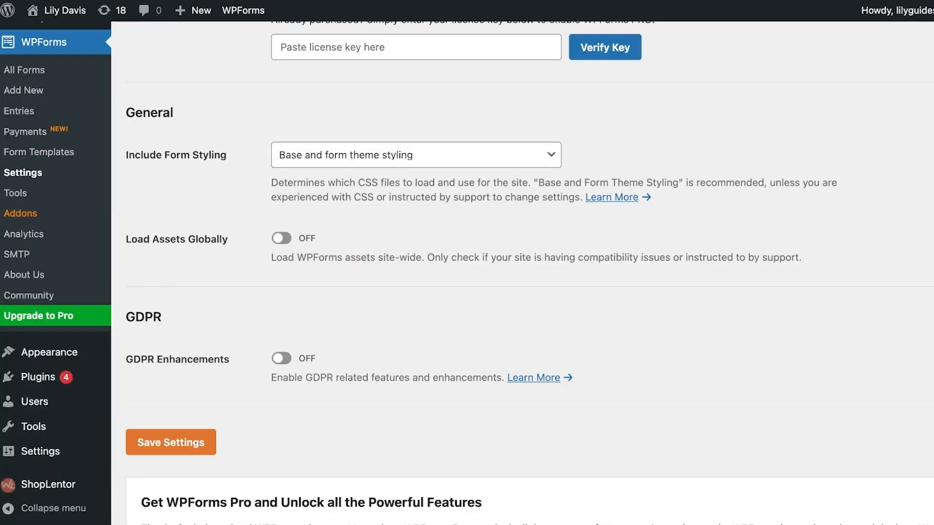
{"action": "scroll", "coordinate": [523, 292], "scroll_direction": "up", "scroll_amount": 7}
{"action": "scroll", "coordinate": [522, 292], "scroll_direction": "down", "scroll_amount": 17}
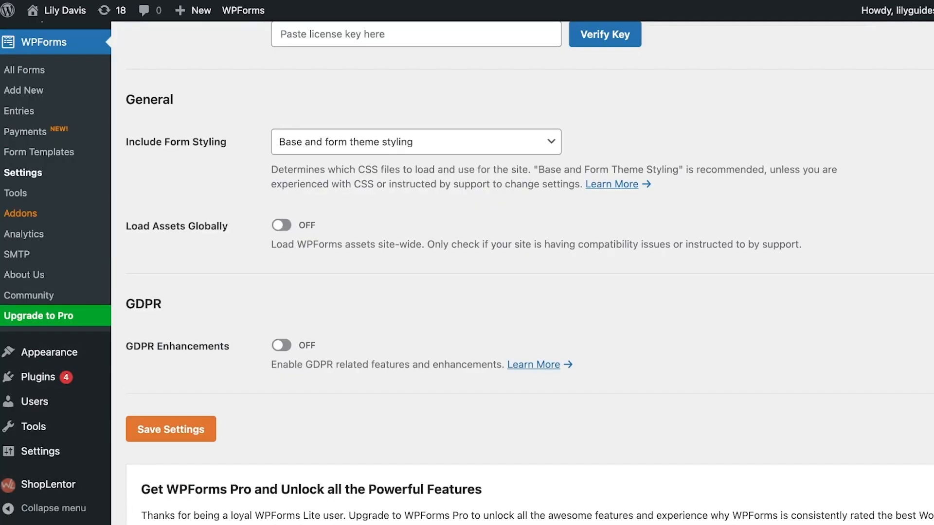
{"action": "scroll", "coordinate": [522, 292], "scroll_direction": "up", "scroll_amount": 15}
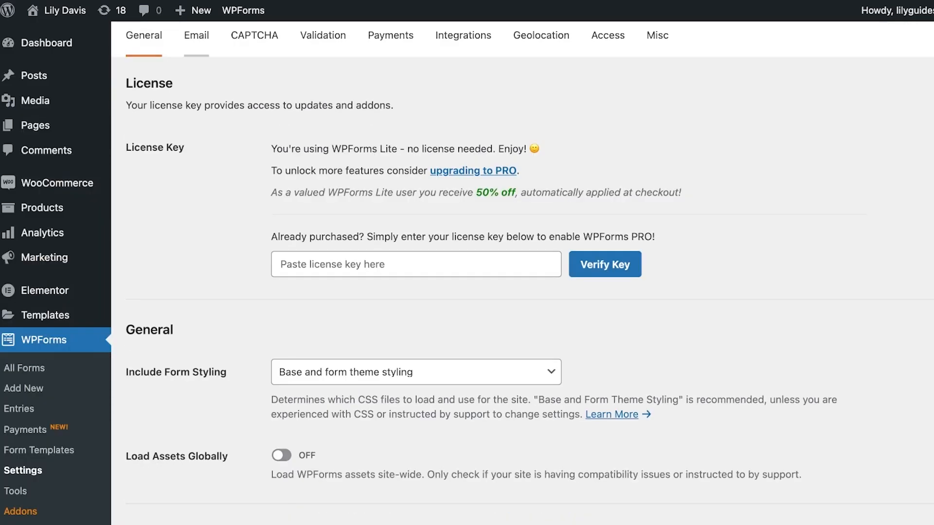
Examine the WPForms email settings, including the template choices and light or dark appearance
{"action": "left_click", "coordinate": [196, 35]}
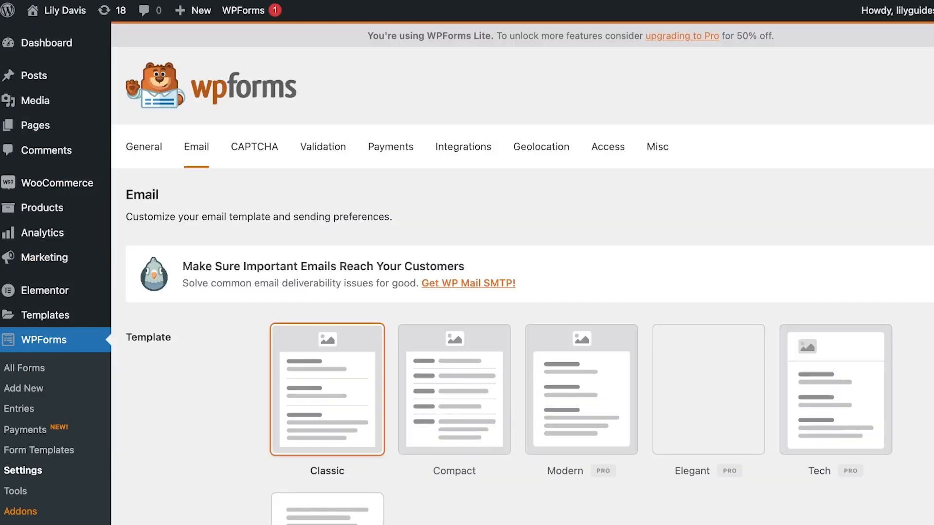
{"action": "scroll", "coordinate": [197, 35], "scroll_direction": "down", "scroll_amount": 1}
{"action": "scroll", "coordinate": [523, 292], "scroll_direction": "down", "scroll_amount": 3}
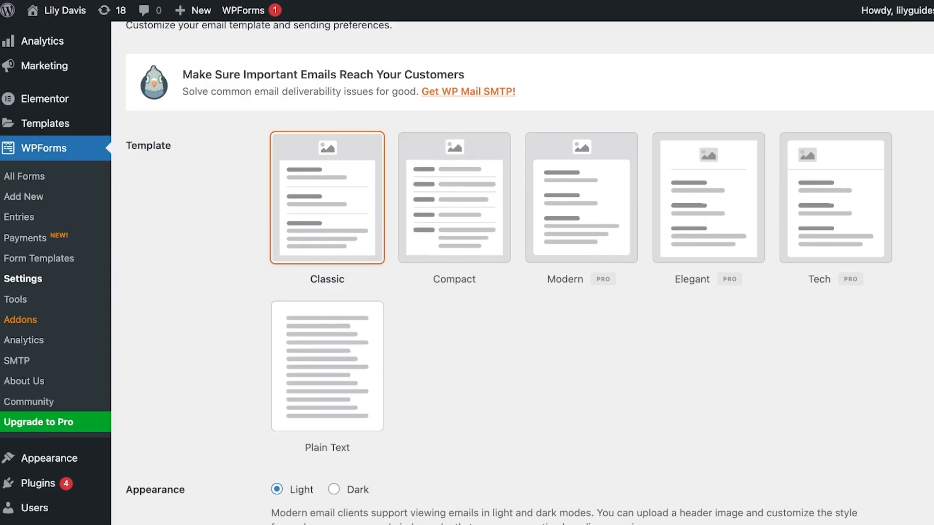
{"action": "scroll", "coordinate": [522, 291], "scroll_direction": "down", "scroll_amount": 3}
{"action": "scroll", "coordinate": [522, 292], "scroll_direction": "up", "scroll_amount": 3}
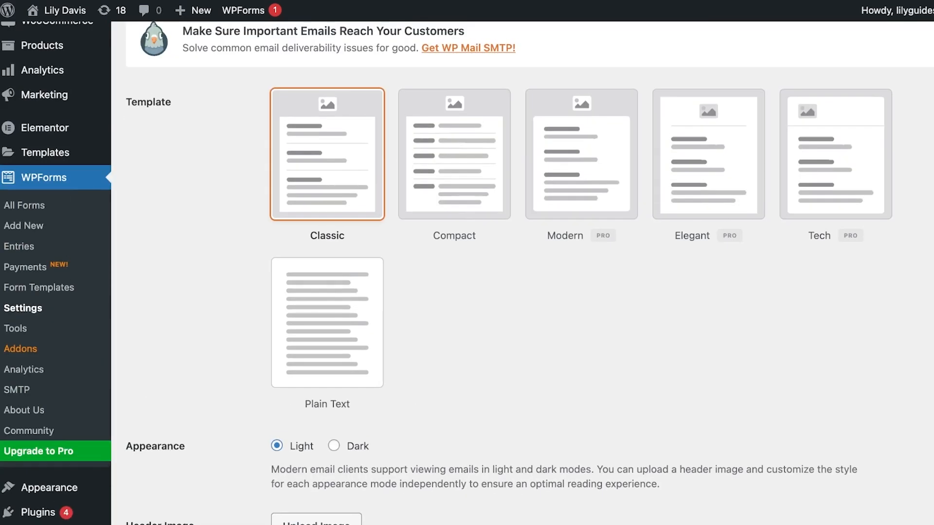
{"action": "scroll", "coordinate": [522, 292], "scroll_direction": "down", "scroll_amount": 6}
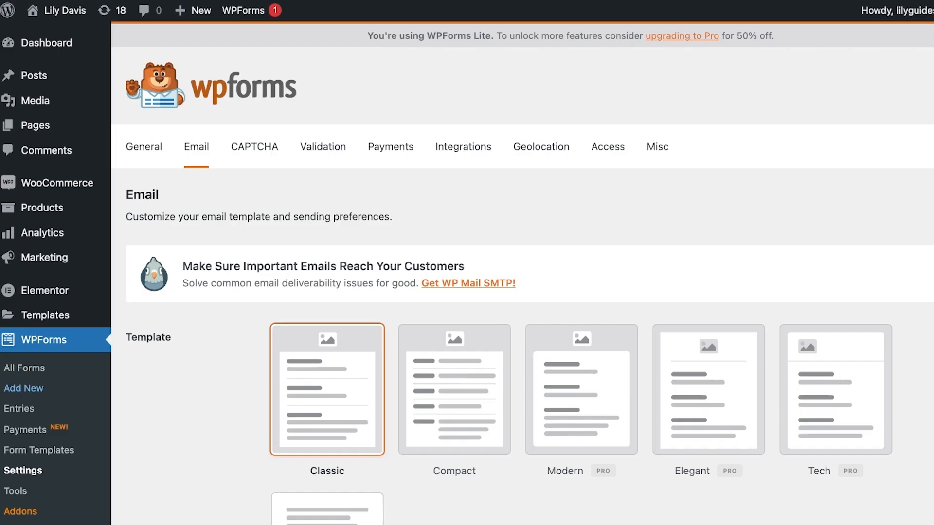
Start a new form and browse the form templates offered for it
{"action": "left_click", "coordinate": [23, 388]}
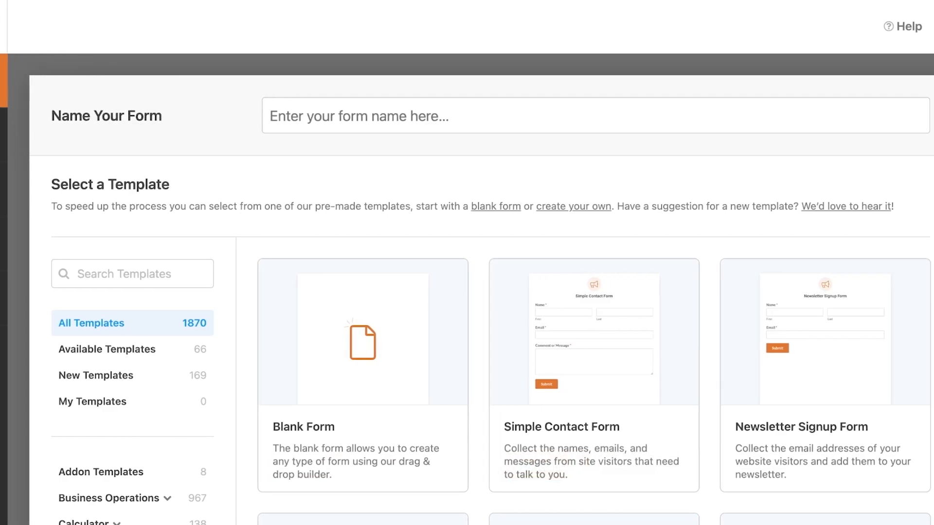
{"action": "scroll", "coordinate": [472, 290], "scroll_direction": "down", "scroll_amount": 7}
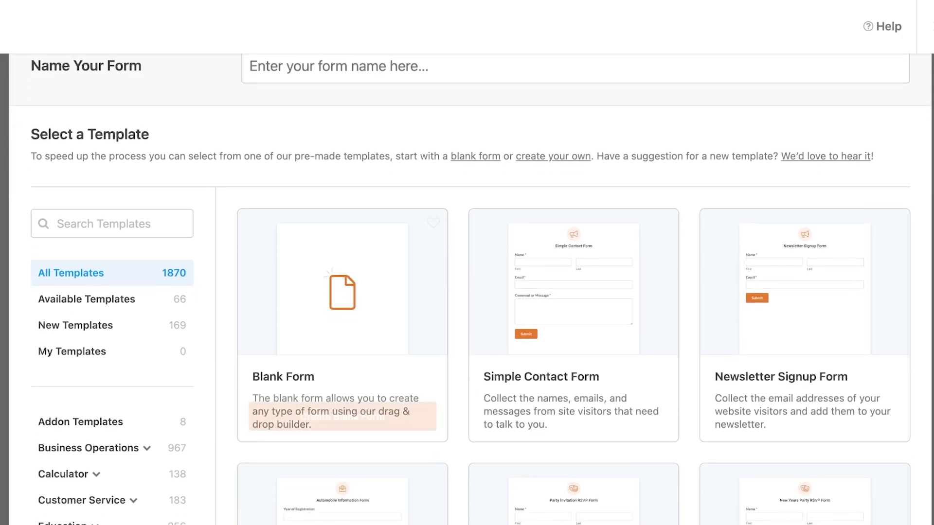
{"action": "scroll", "coordinate": [574, 292], "scroll_direction": "down", "scroll_amount": 3}
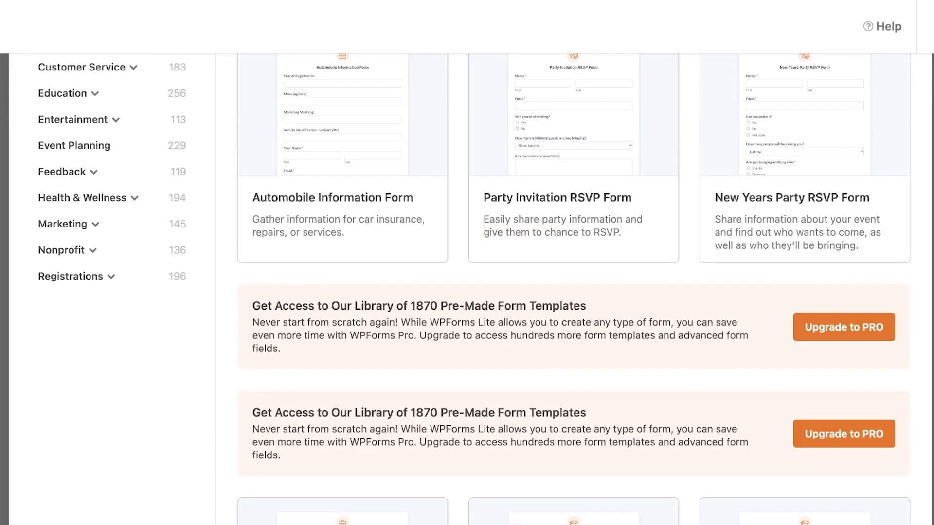
{"action": "scroll", "coordinate": [574, 292], "scroll_direction": "up", "scroll_amount": 10}
Name the form "Registration Form" and create it from the Blank Form template
{"action": "left_click", "coordinate": [339, 116]}
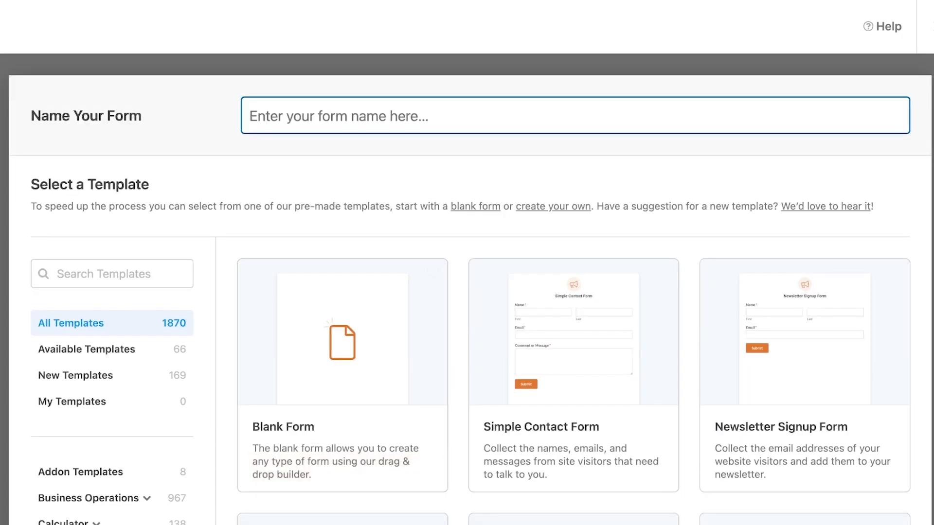
{"action": "type", "text": "Resi"}
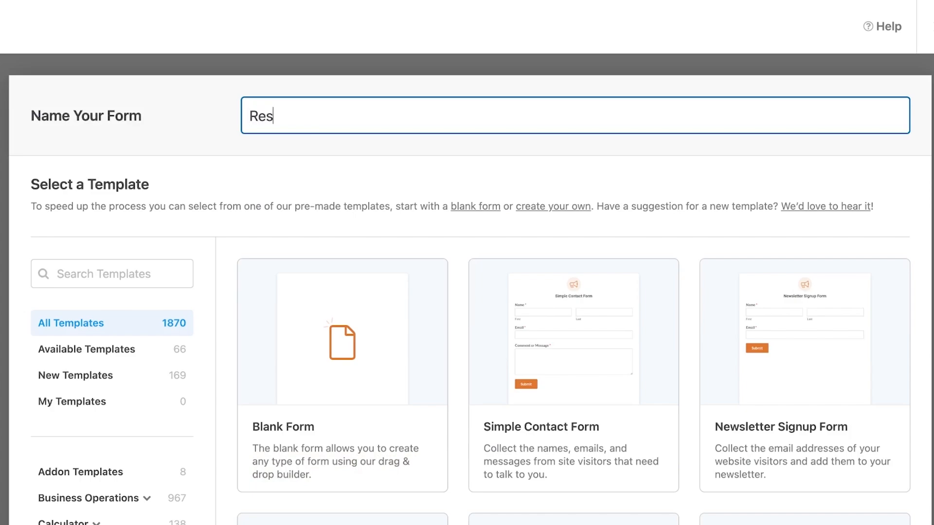
{"action": "key", "text": "BackSpace"}
{"action": "key", "text": "BackSpace"}
{"action": "type", "text": "gistration Form"}
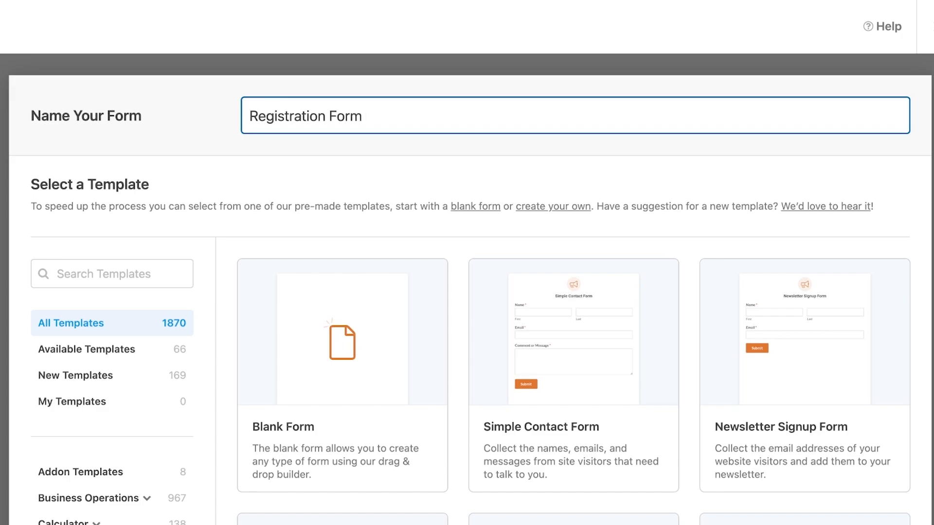
{"action": "left_click", "coordinate": [359, 465]}
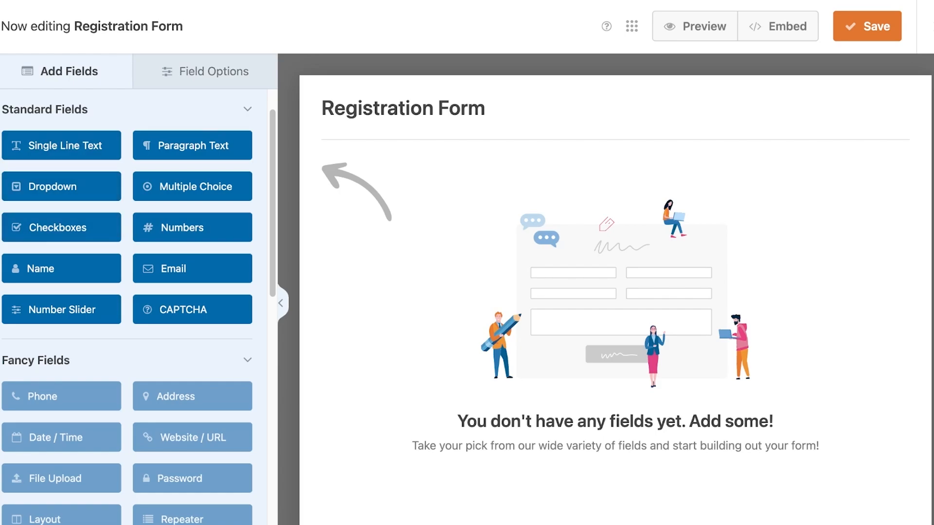
Add a Name field and an Email field beneath it to the blank registration form
{"action": "scroll", "coordinate": [62, 251], "scroll_direction": "down", "scroll_amount": 3}
{"action": "scroll", "coordinate": [61, 250], "scroll_direction": "down", "scroll_amount": 8}
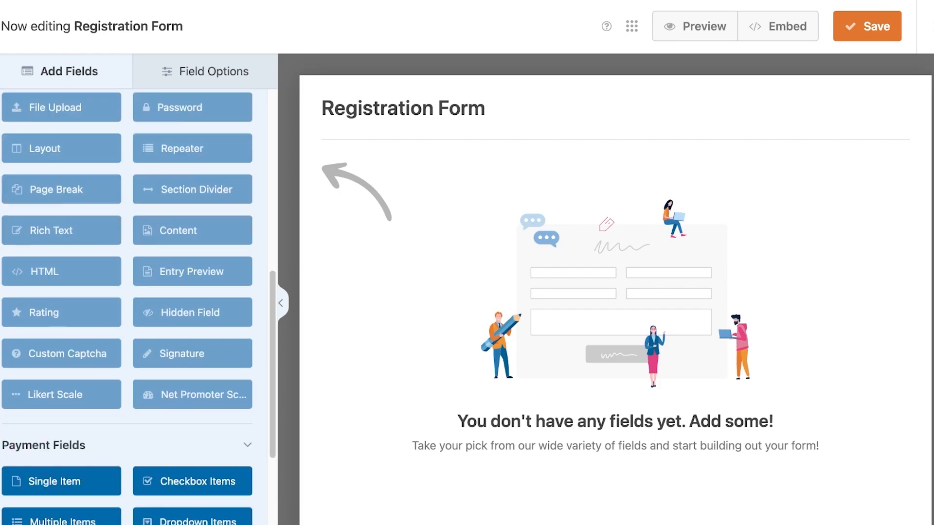
{"action": "scroll", "coordinate": [62, 317], "scroll_direction": "up", "scroll_amount": 11}
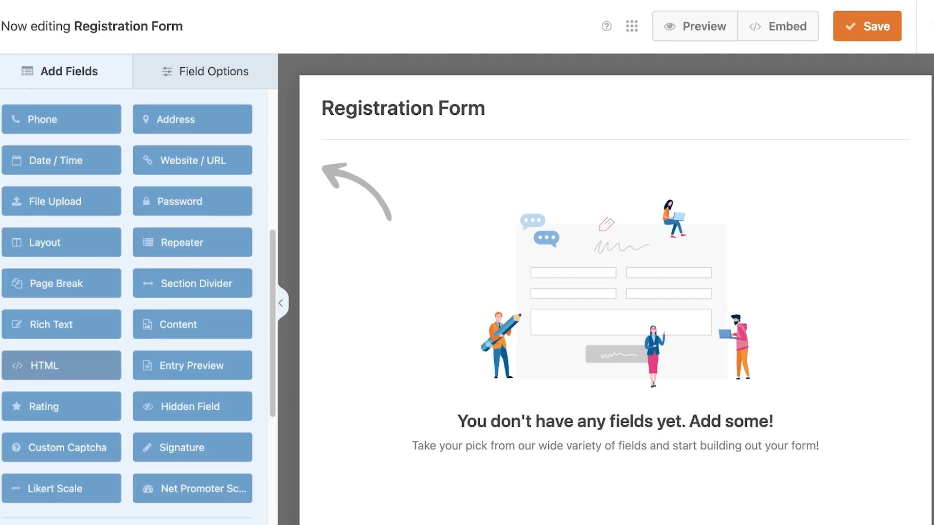
{"action": "scroll", "coordinate": [62, 316], "scroll_direction": "down", "scroll_amount": 3}
{"action": "scroll", "coordinate": [62, 312], "scroll_direction": "up", "scroll_amount": 1}
{"action": "left_click_drag", "start_coordinate": [61, 172], "coordinate": [506, 181]}
{"action": "left_click_drag", "start_coordinate": [192, 172], "coordinate": [457, 272]}
Try the Name field's different formats, including First Middle Last, and set the format to Simple
{"action": "left_click", "coordinate": [457, 214]}
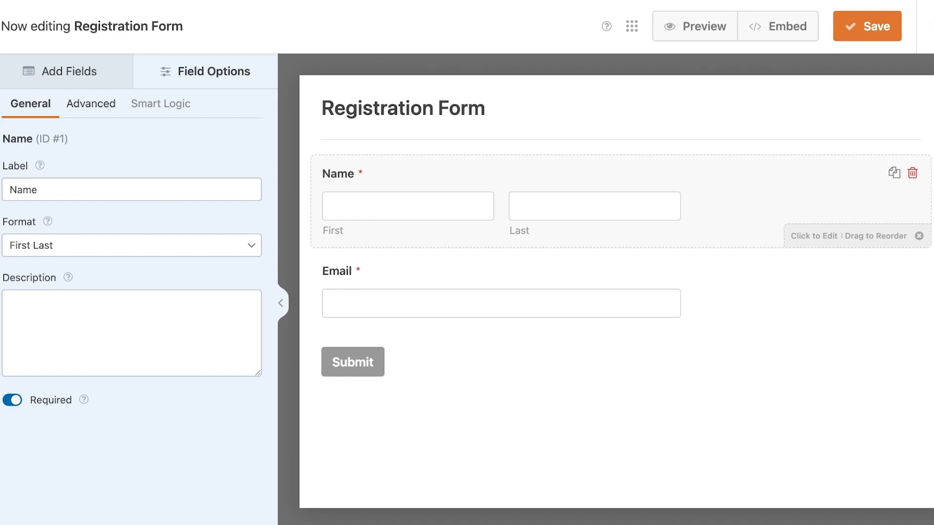
{"action": "double_click", "coordinate": [23, 189]}
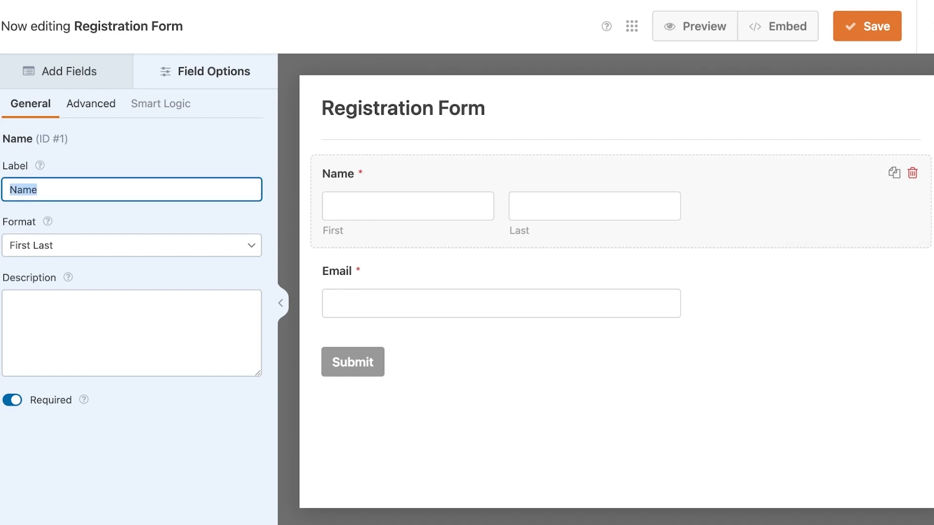
{"action": "left_click", "coordinate": [131, 246]}
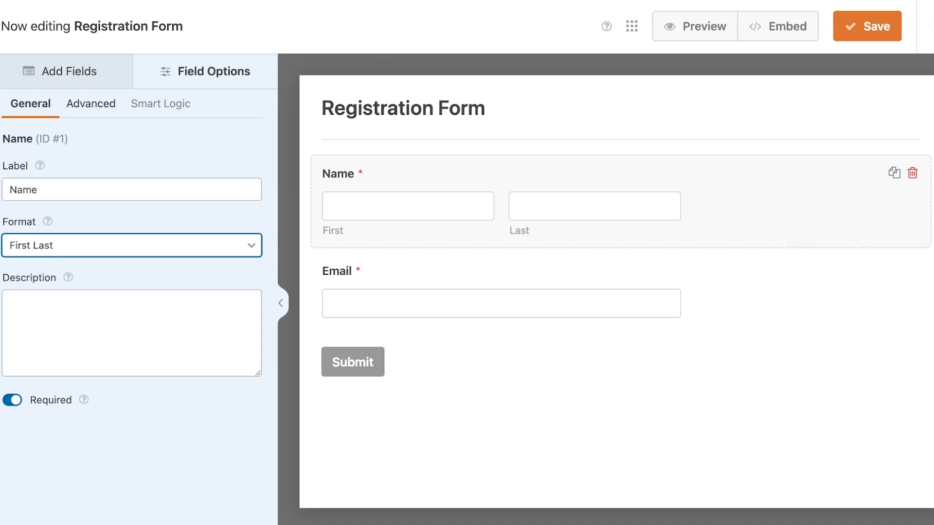
{"action": "left_click", "coordinate": [48, 229]}
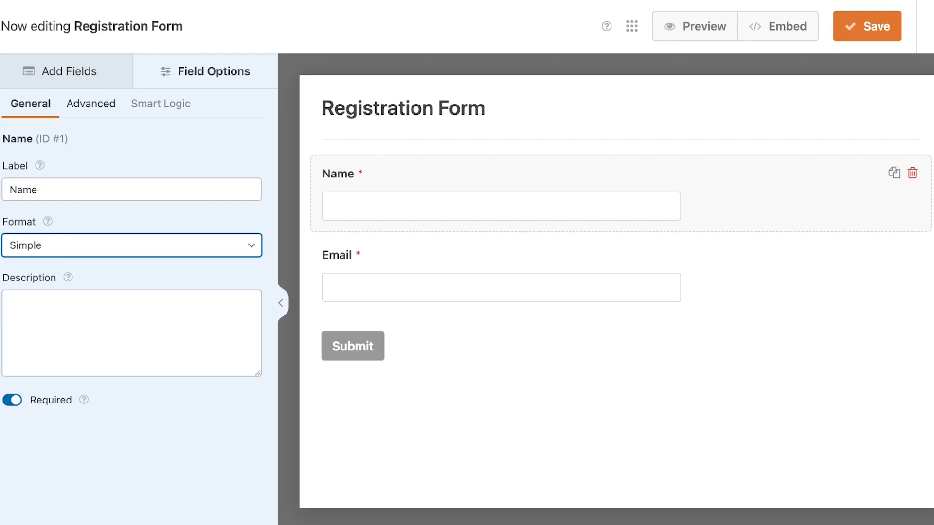
{"action": "left_click", "coordinate": [49, 278]}
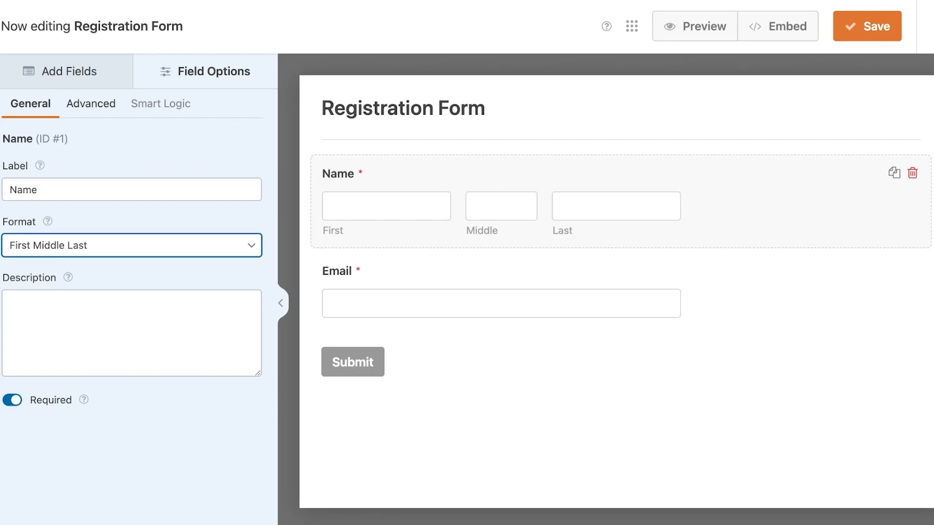
{"action": "left_click", "coordinate": [49, 230]}
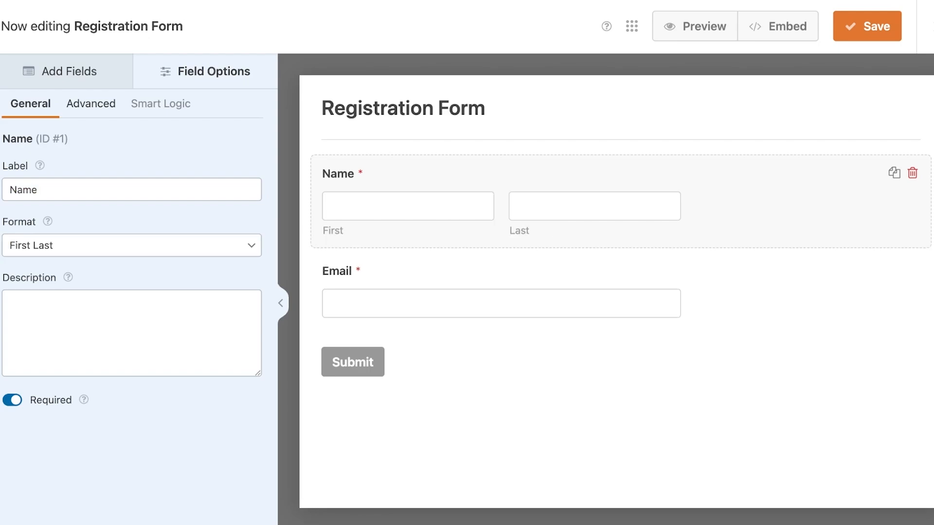
{"action": "left_click", "coordinate": [131, 245]}
{"action": "left_click", "coordinate": [49, 230]}
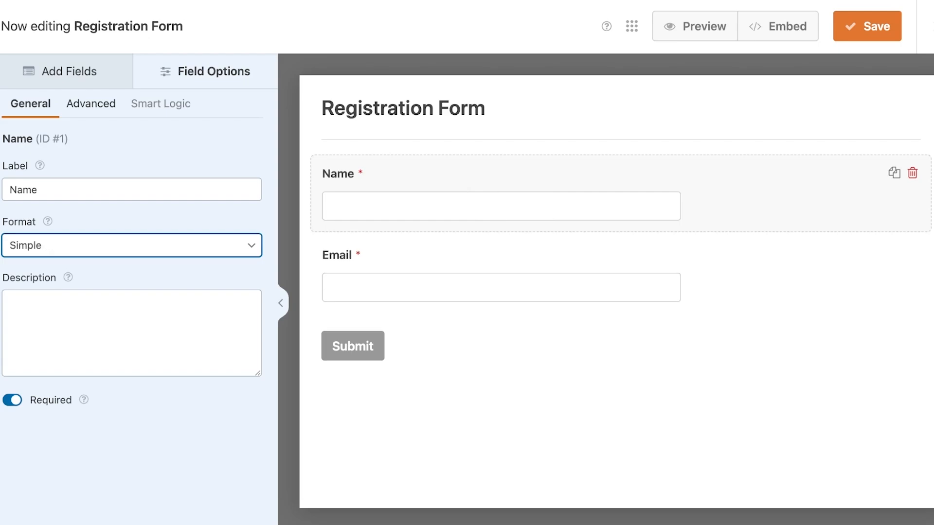
Change the Name field's label to "Your Name"
{"action": "left_click", "coordinate": [49, 190]}
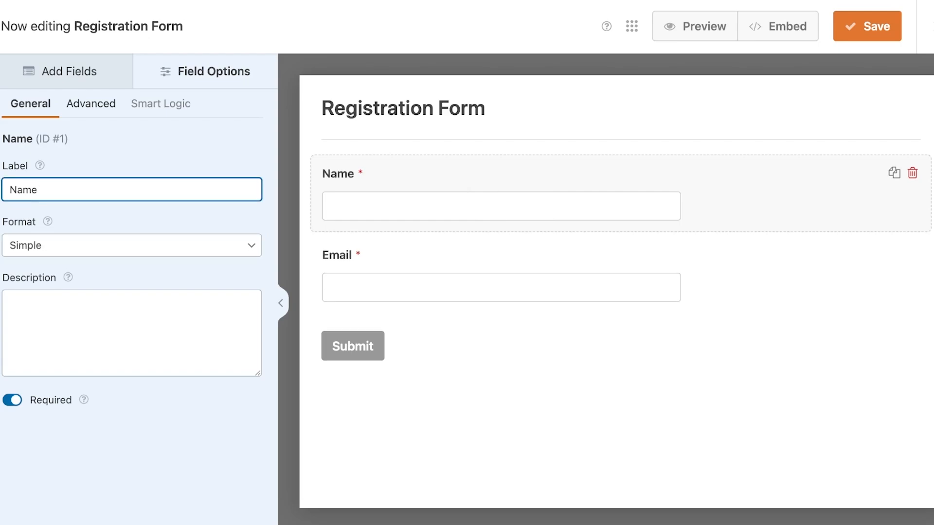
{"action": "left_click", "coordinate": [10, 190]}
{"action": "type", "text": "You"}
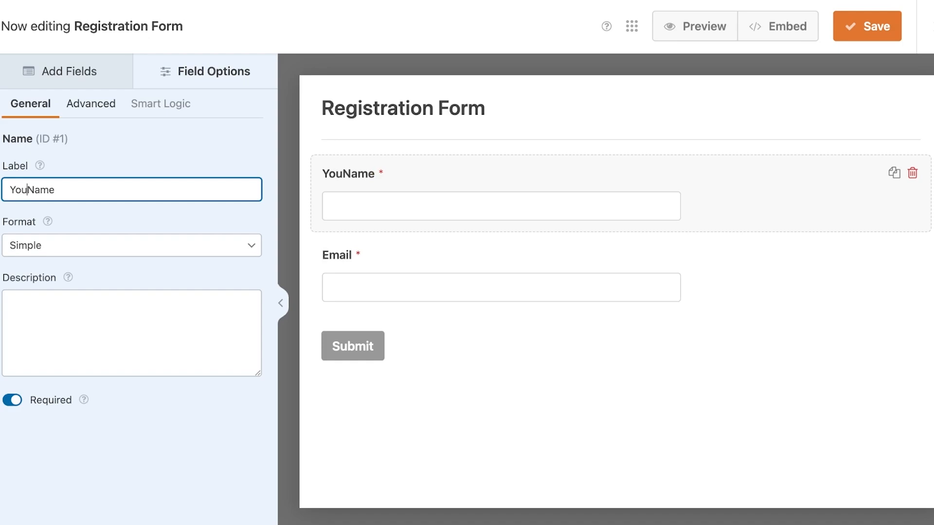
{"action": "type", "text": "r"}
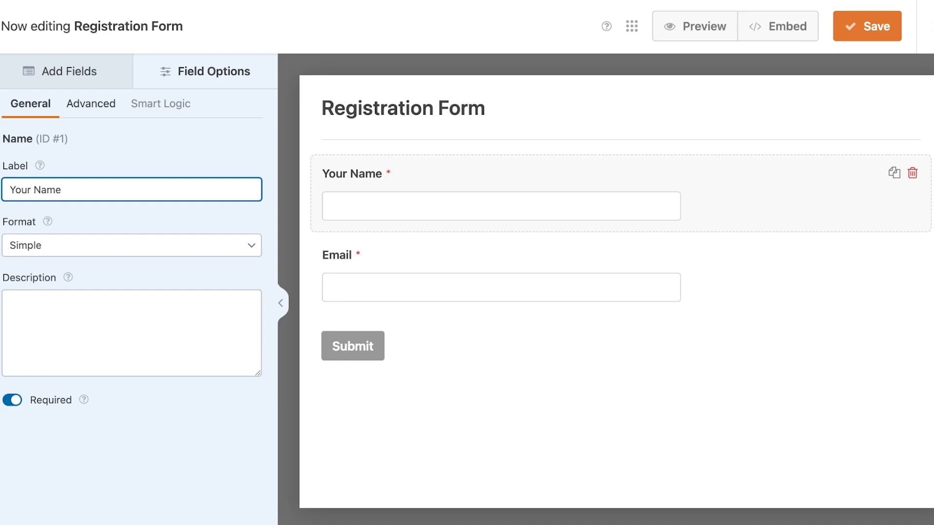
Set the Name field's size to Small and enter a sample full name as its placeholder
{"action": "left_click", "coordinate": [91, 103]}
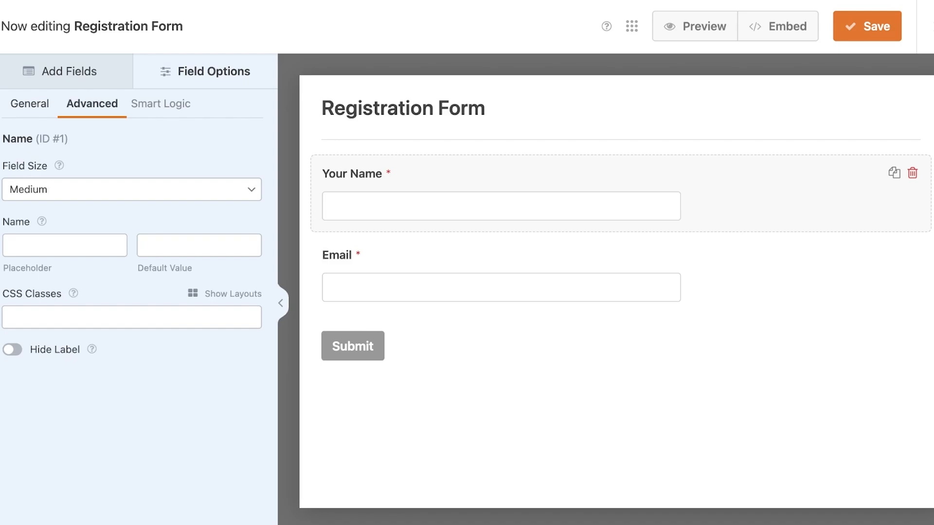
{"action": "left_click", "coordinate": [131, 189]}
{"action": "left_click", "coordinate": [131, 175]}
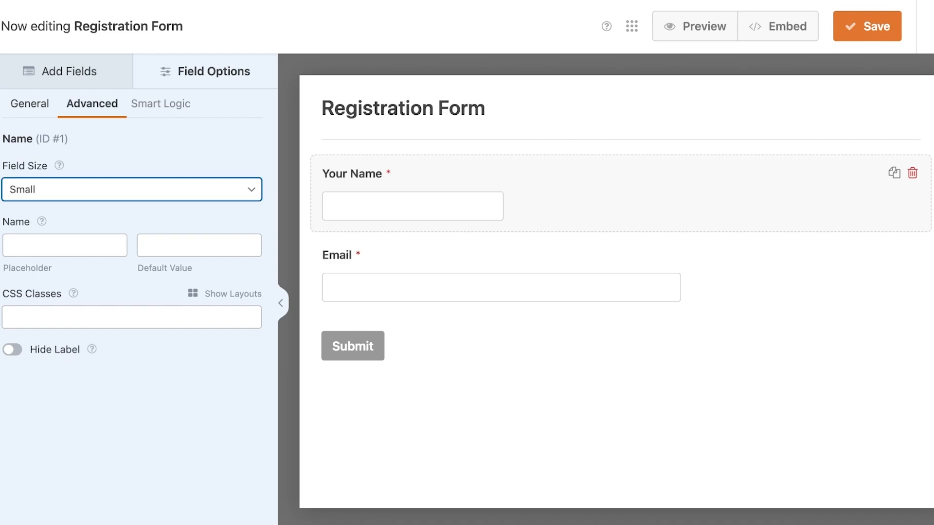
{"action": "left_click", "coordinate": [64, 246]}
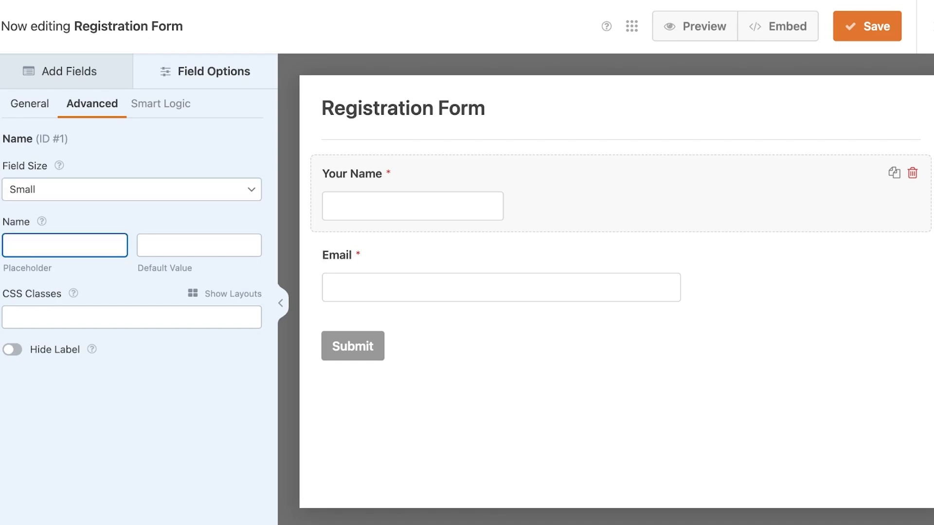
{"action": "type", "text": "Jane Doe"}
{"action": "left_click", "coordinate": [199, 245]}
{"action": "left_click", "coordinate": [199, 221]}
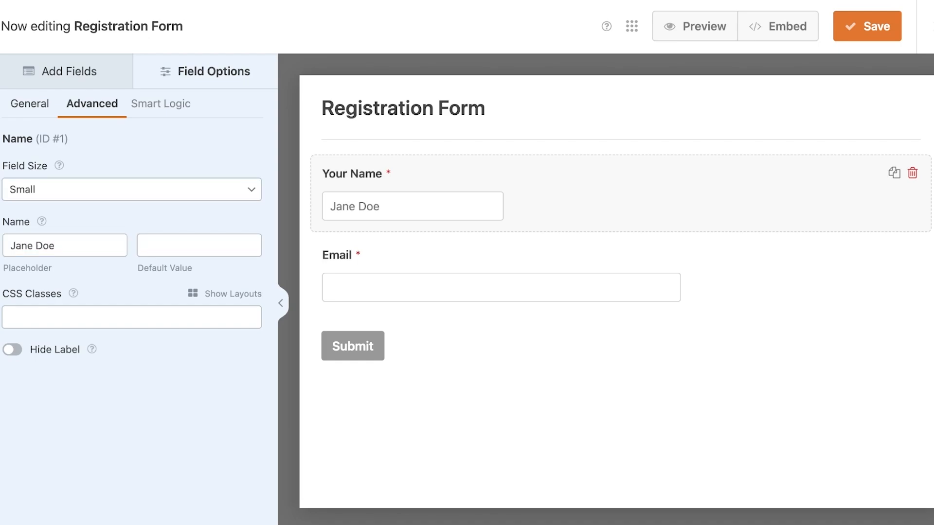
Check the Name field's smart logic option and return to the list of fields that can be added
{"action": "left_click", "coordinate": [160, 104]}
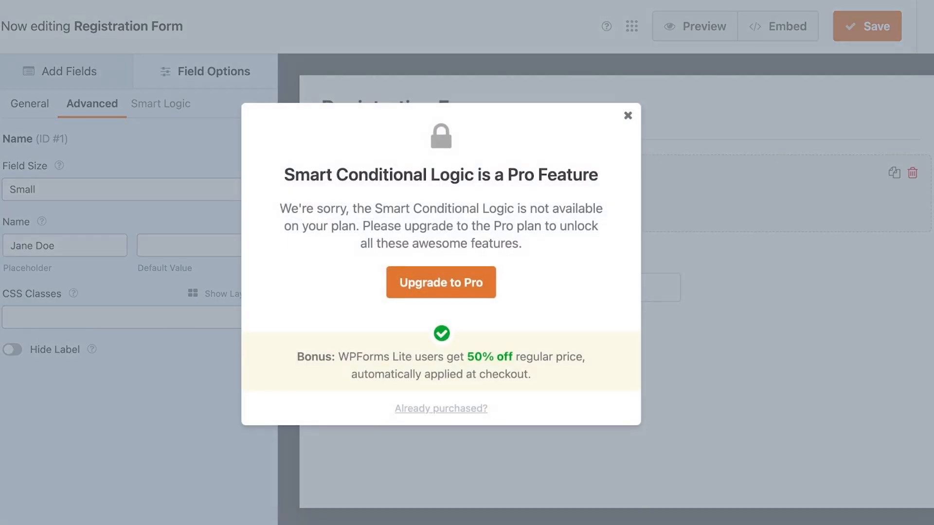
{"action": "left_click", "coordinate": [627, 115]}
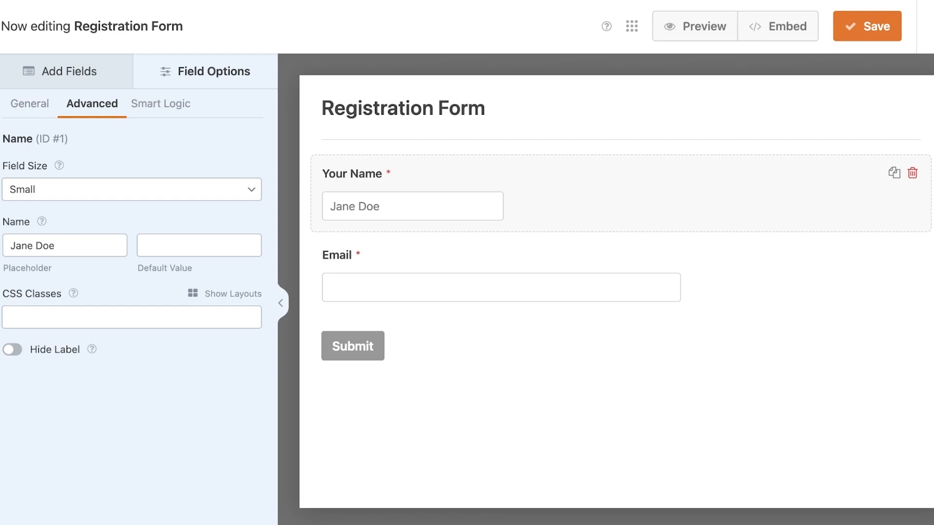
{"action": "left_click", "coordinate": [29, 103]}
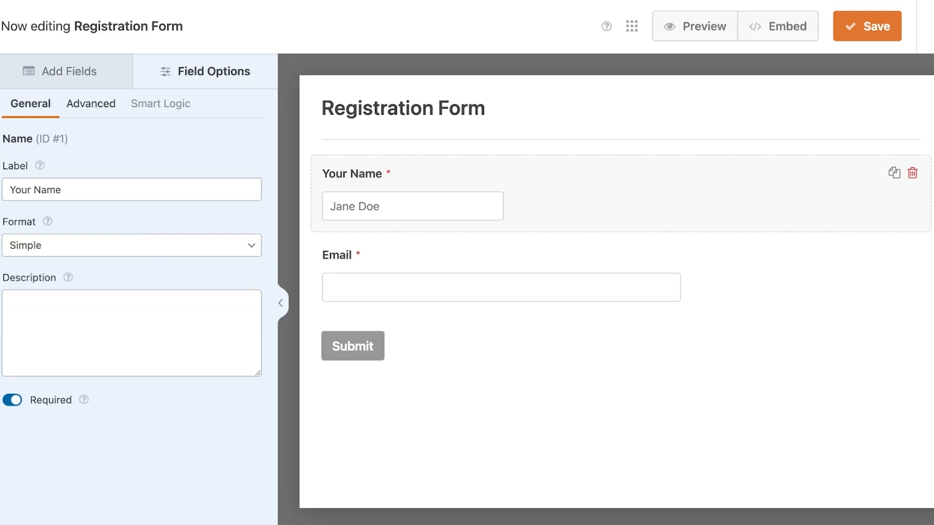
{"action": "left_click", "coordinate": [69, 72]}
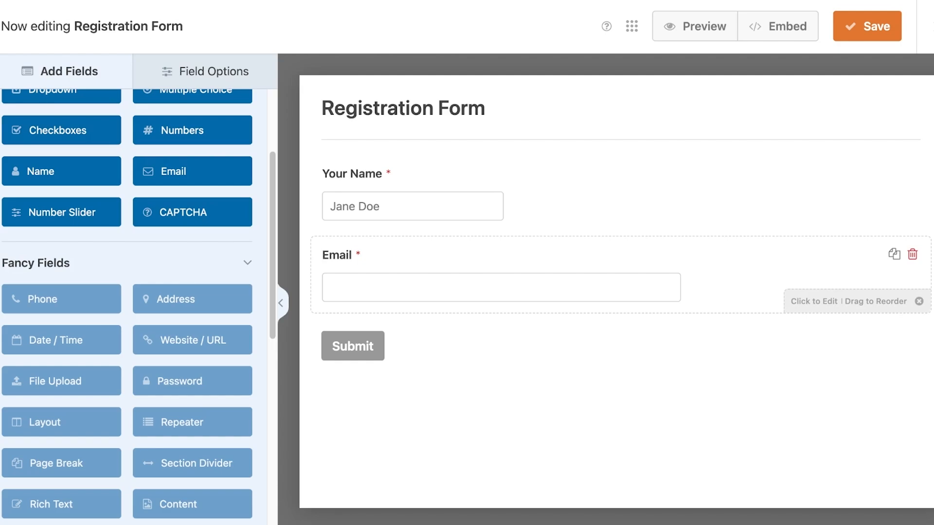
Try out email confirmation on the Email field, turn it off again and check the field's smart logic option
{"action": "left_click", "coordinate": [462, 286]}
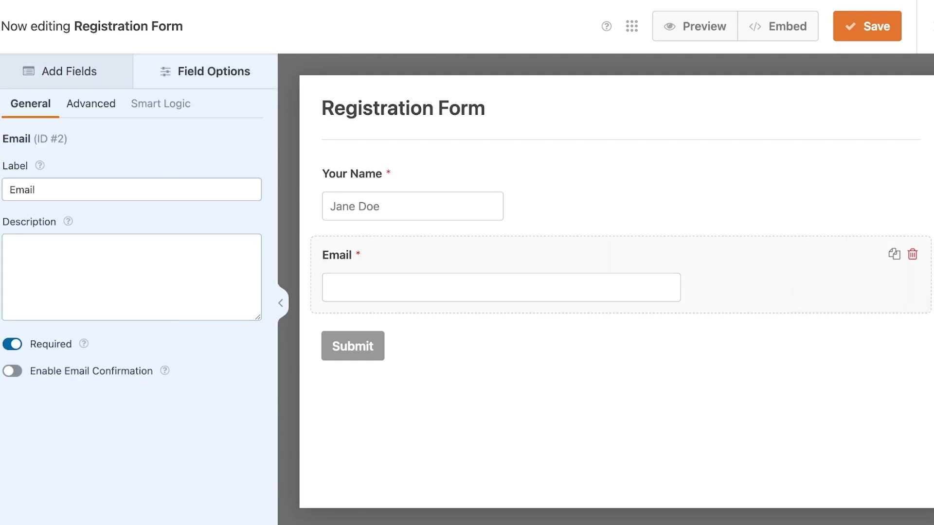
{"action": "left_click", "coordinate": [12, 371]}
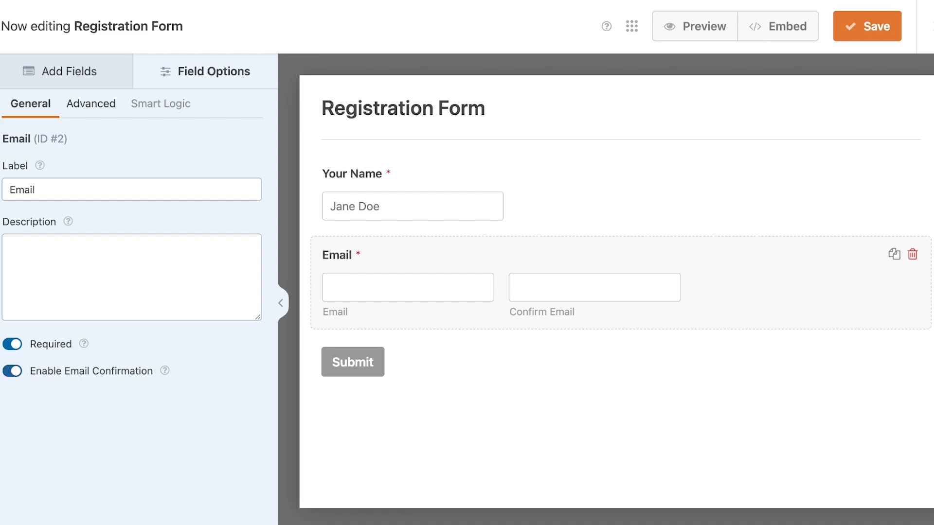
{"action": "left_click", "coordinate": [12, 371]}
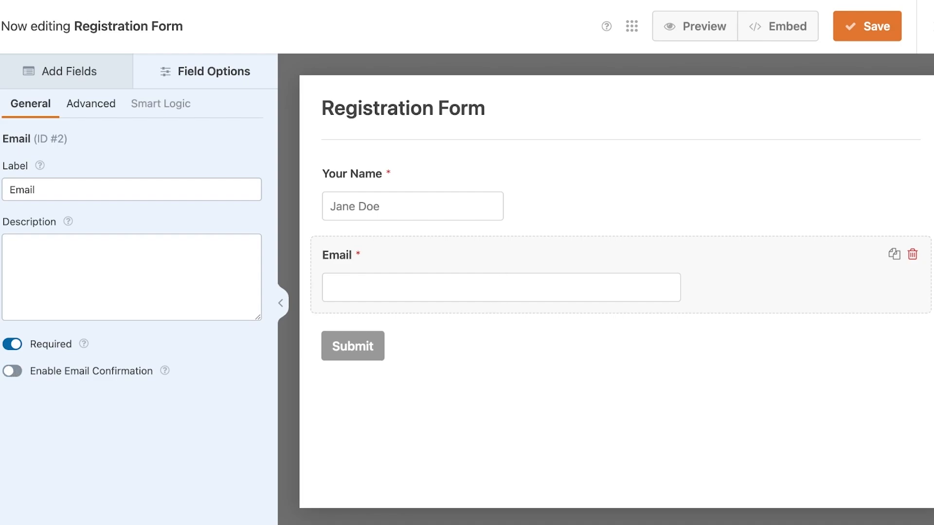
{"action": "left_click", "coordinate": [160, 104]}
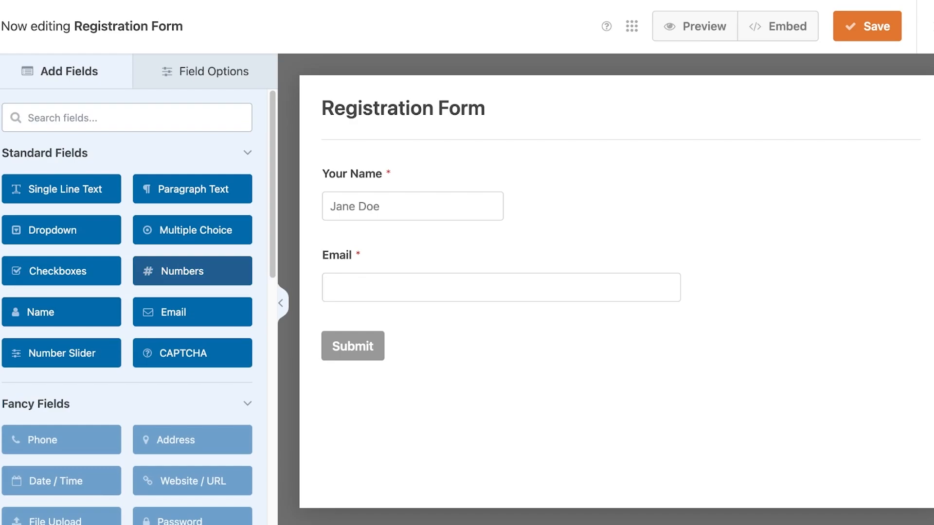
Add two Single Line Text fields below the Email field
{"action": "scroll", "coordinate": [61, 322], "scroll_direction": "down", "scroll_amount": 12}
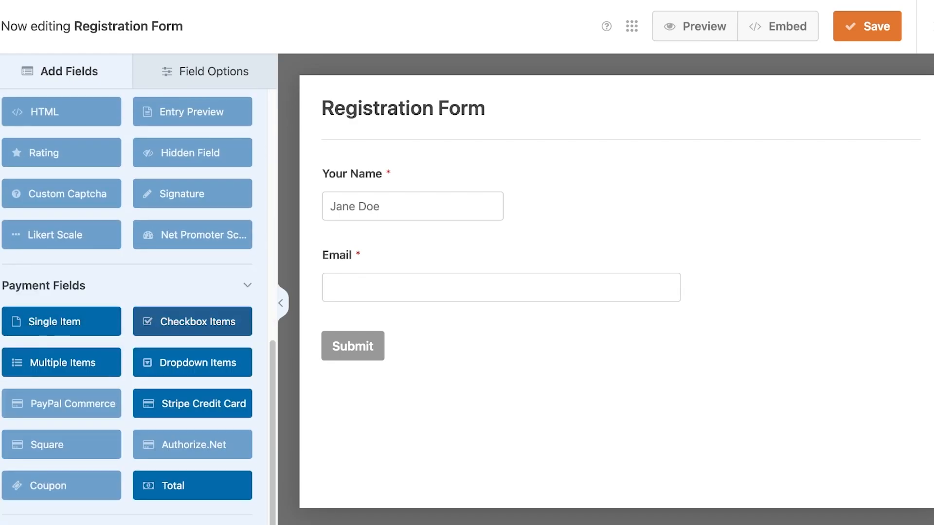
{"action": "scroll", "coordinate": [192, 312], "scroll_direction": "up", "scroll_amount": 12}
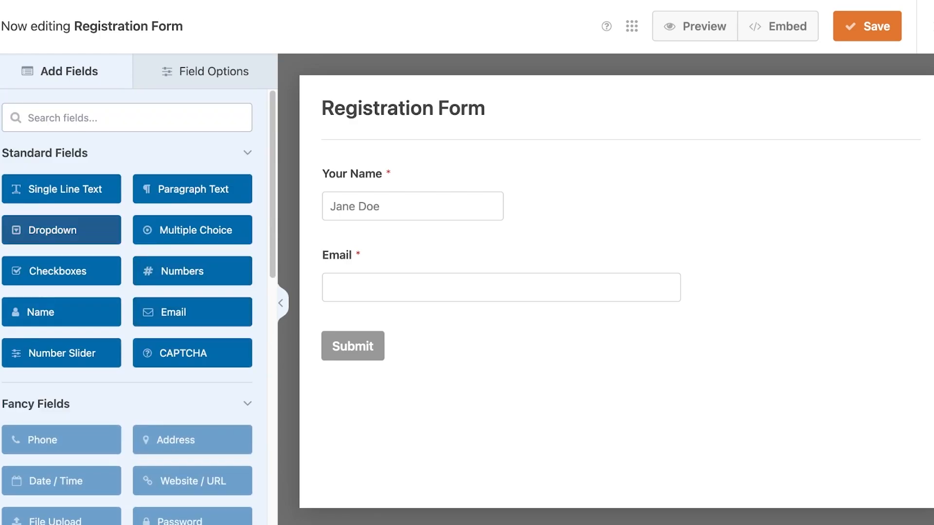
{"action": "left_click_drag", "start_coordinate": [62, 189], "coordinate": [457, 346]}
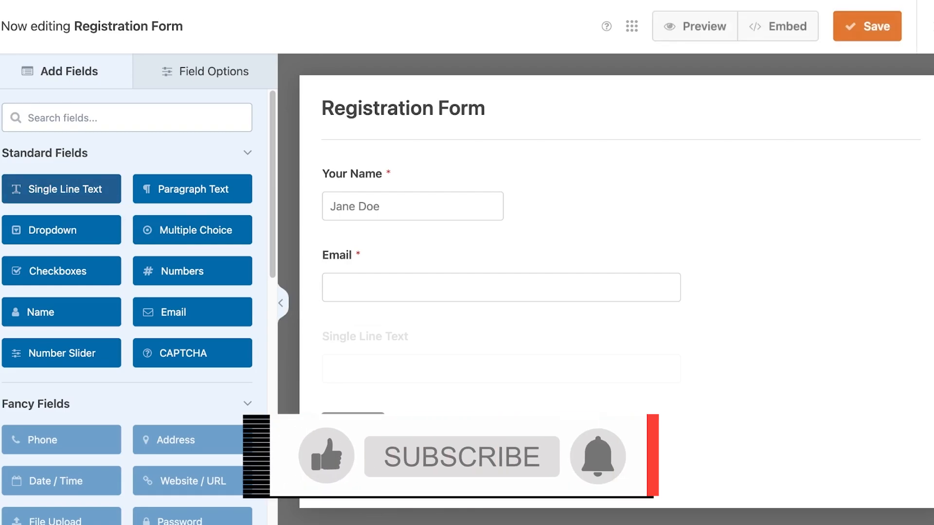
{"action": "left_click", "coordinate": [498, 413]}
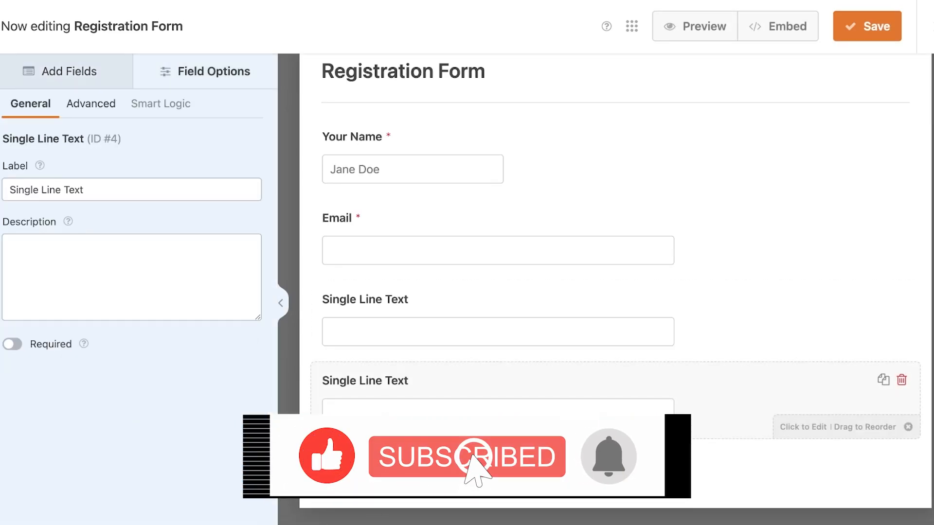
Delete the lower of the two Single Line Text fields from the form
{"action": "left_click", "coordinate": [901, 380]}
{"action": "left_click", "coordinate": [401, 313]}
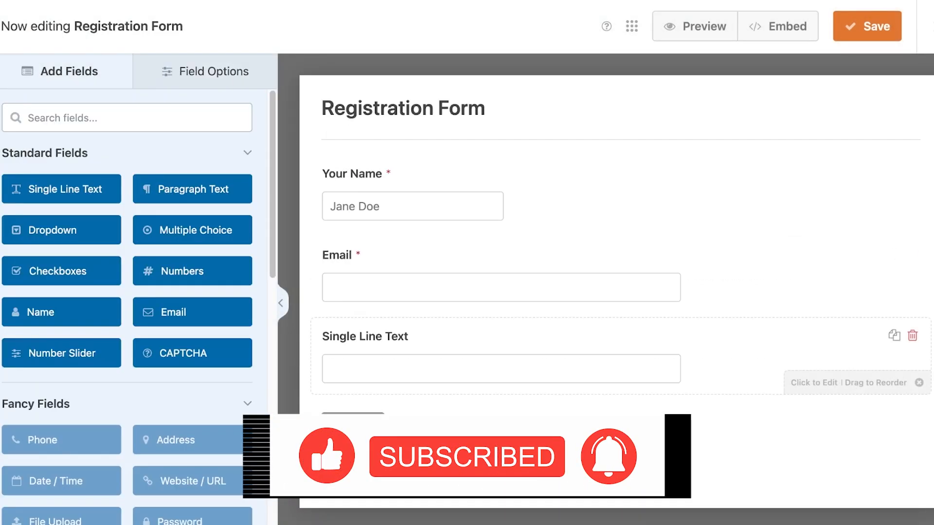
Label the remaining Single Line Text field "What suggestions do you have?"
{"action": "left_click", "coordinate": [501, 360]}
{"action": "left_click", "coordinate": [10, 190]}
{"action": "left_click_drag", "start_coordinate": [10, 190], "coordinate": [85, 189]}
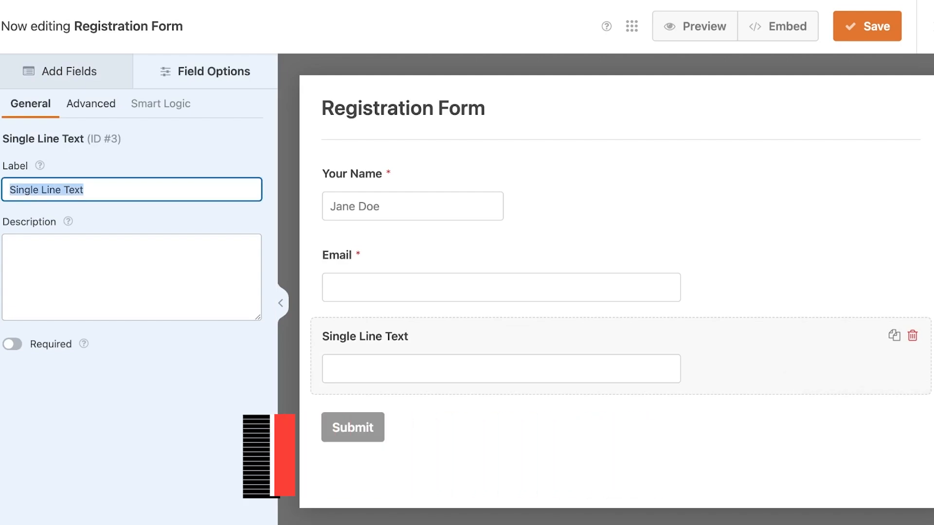
{"action": "type", "text": "S"}
{"action": "key", "text": "BackSpace"}
{"action": "type", "text": "A"}
{"action": "key", "text": "BackSpace"}
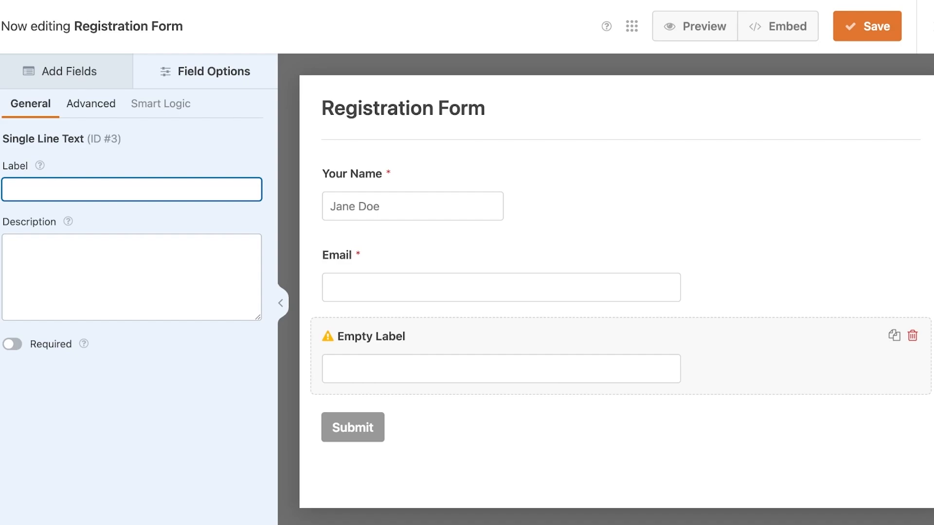
{"action": "type", "text": "What else do you want us"}
{"action": "key", "text": "BackSpace"}
{"action": "key", "text": "BackSpace"}
{"action": "key", "text": "BackSpace"}
{"action": "key", "text": "alt+BackSpace"}
{"action": "key", "text": "alt+BackSpace"}
{"action": "key", "text": "alt+BackSpace"}
{"action": "key", "text": "alt+BackSpace"}
{"action": "type", "text": "sugges"}
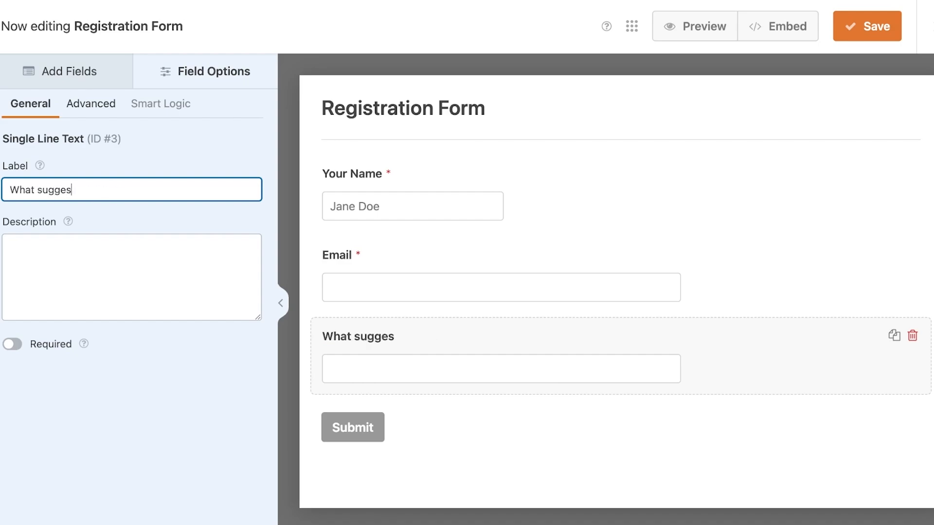
{"action": "type", "text": "tions do you have?"}
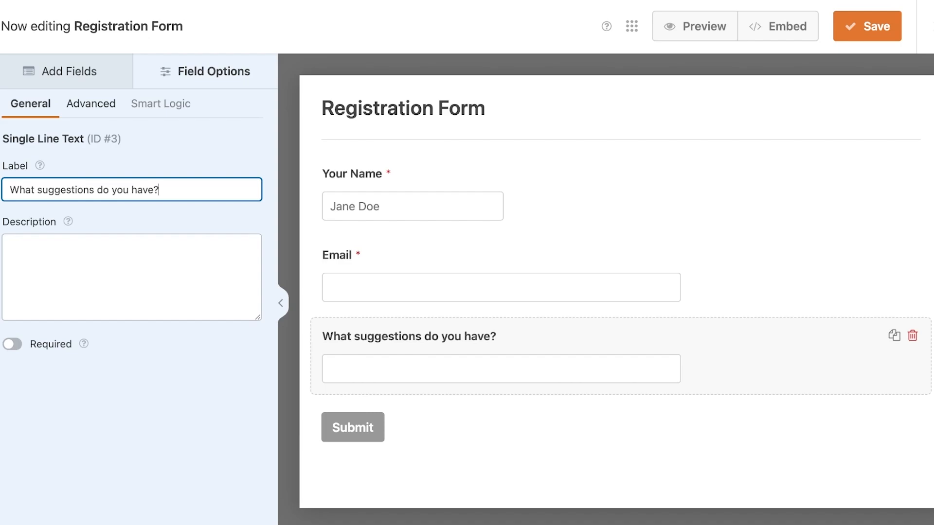
Check the suggestions field's description and required options, leaving it optional, and save the form
{"action": "left_click", "coordinate": [10, 246]}
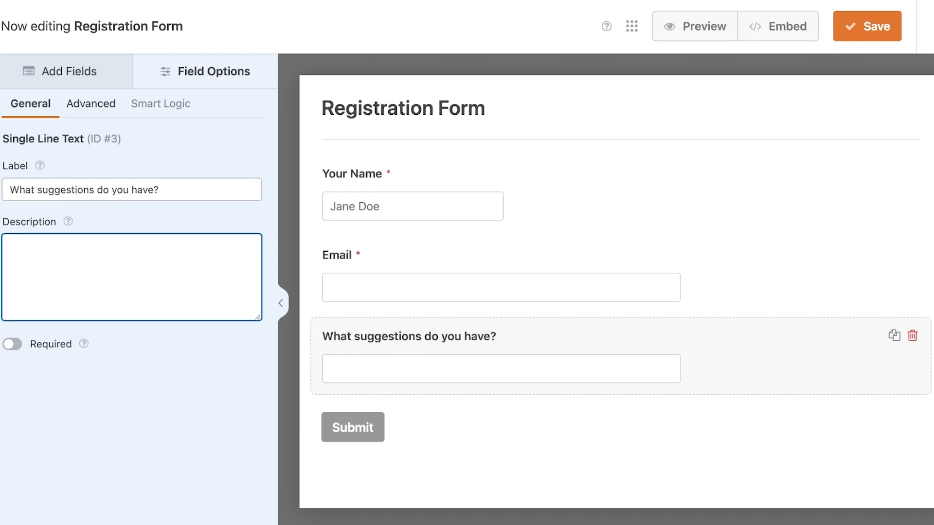
{"action": "left_click", "coordinate": [12, 345]}
{"action": "left_click", "coordinate": [12, 345]}
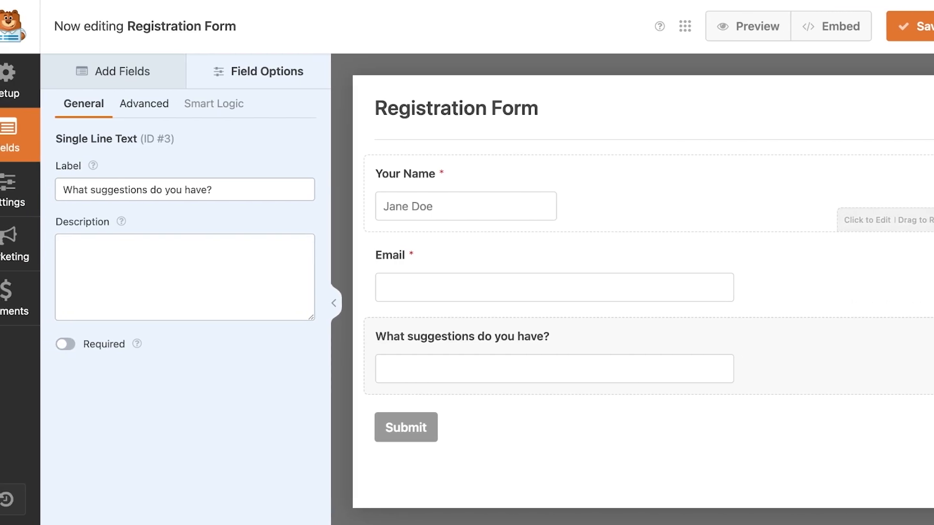
{"action": "left_click", "coordinate": [868, 26]}
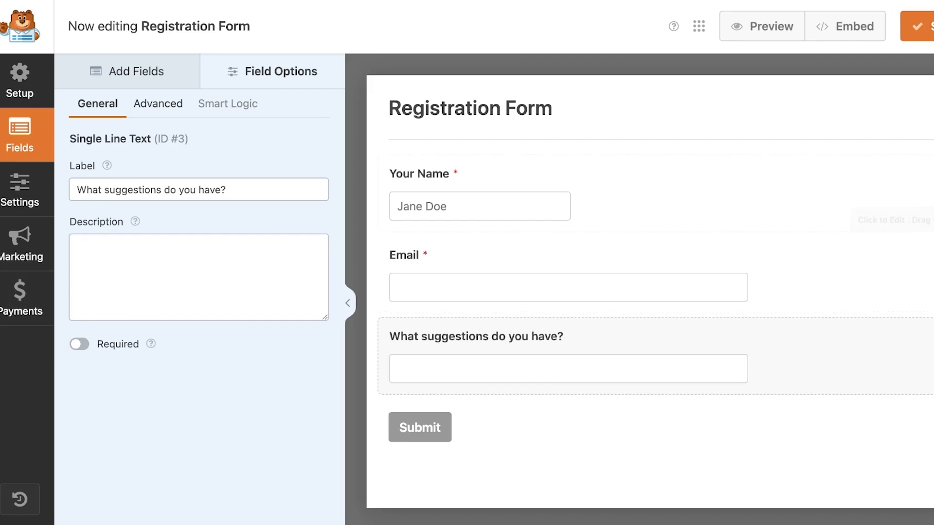
Set the submit button text to "Register" in the form's general settings and look over the advanced options
{"action": "left_click", "coordinate": [19, 189]}
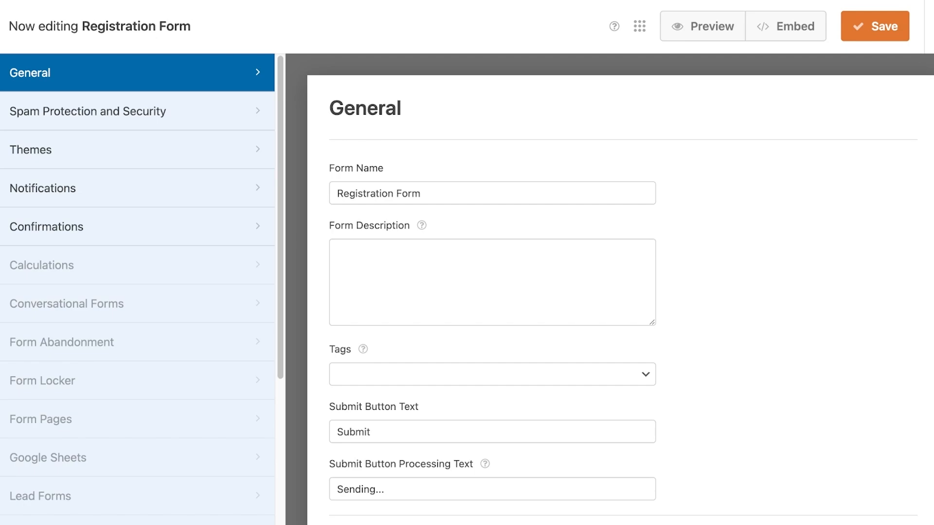
{"action": "scroll", "coordinate": [620, 286], "scroll_direction": "down", "scroll_amount": 1}
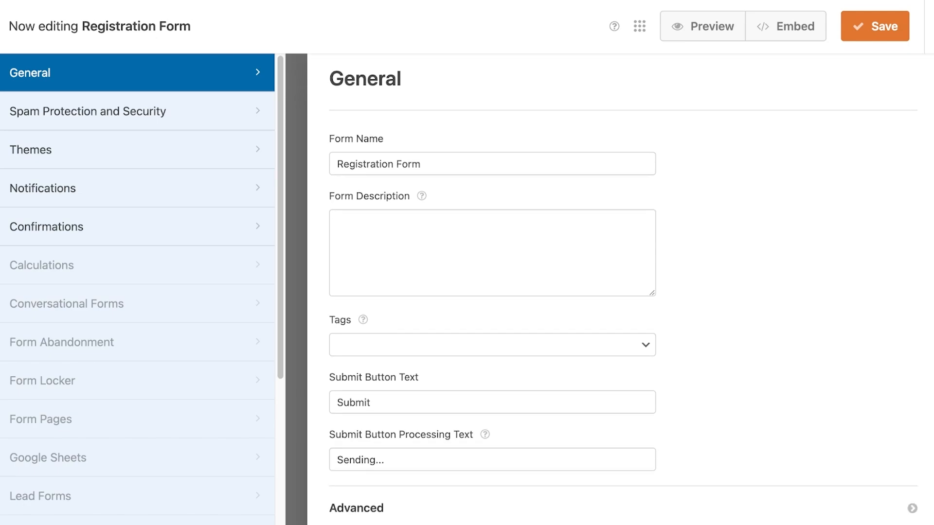
{"action": "scroll", "coordinate": [620, 289], "scroll_direction": "down", "scroll_amount": 1}
{"action": "double_click", "coordinate": [354, 374]}
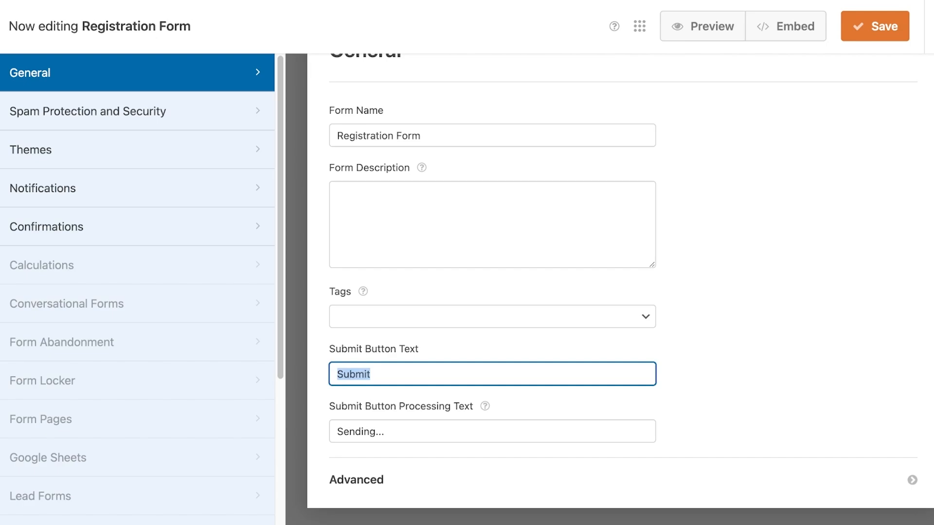
{"action": "type", "text": "Register"}
{"action": "left_click", "coordinate": [357, 480]}
{"action": "scroll", "coordinate": [620, 289], "scroll_direction": "down", "scroll_amount": 4}
{"action": "scroll", "coordinate": [620, 289], "scroll_direction": "up", "scroll_amount": 5}
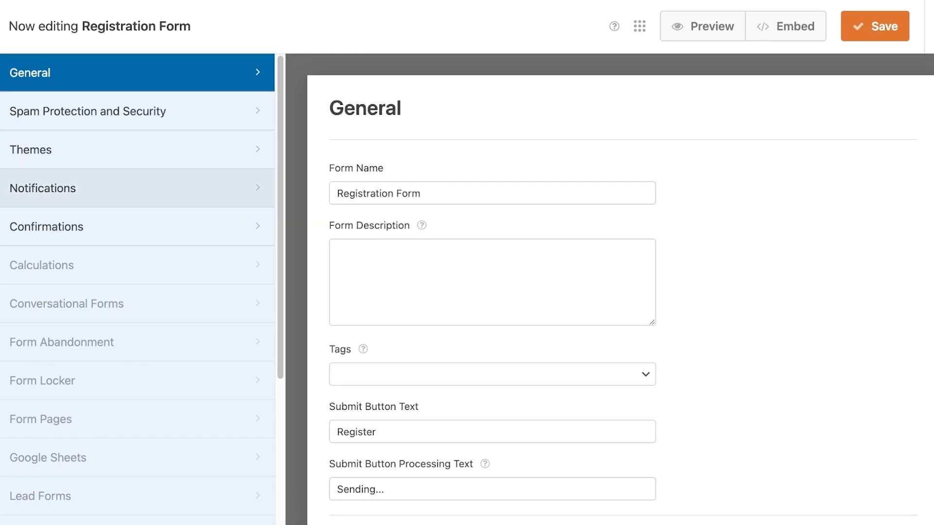
Review the form's spam protection and security settings and its themes page
{"action": "left_click", "coordinate": [98, 111]}
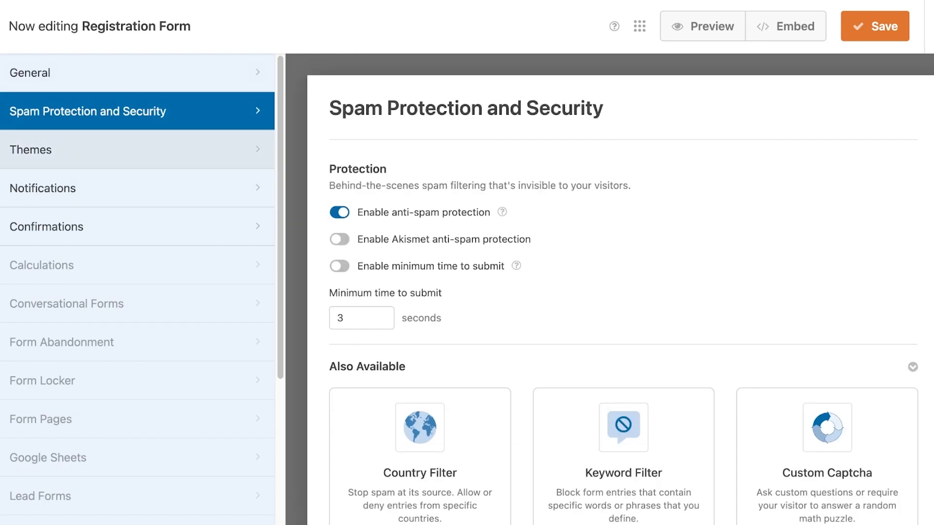
{"action": "scroll", "coordinate": [620, 289], "scroll_direction": "down", "scroll_amount": 3}
{"action": "scroll", "coordinate": [620, 289], "scroll_direction": "up", "scroll_amount": 2}
{"action": "scroll", "coordinate": [620, 288], "scroll_direction": "down", "scroll_amount": 5}
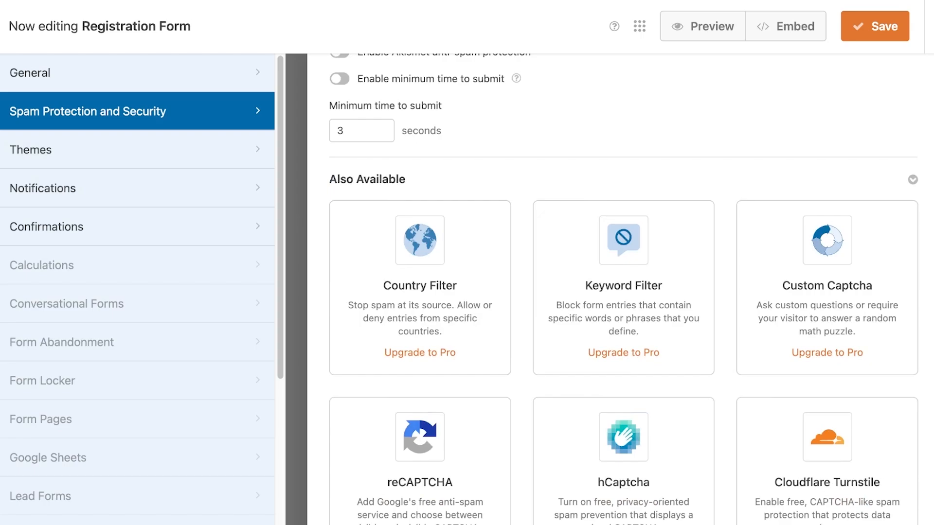
{"action": "scroll", "coordinate": [620, 289], "scroll_direction": "up", "scroll_amount": 5}
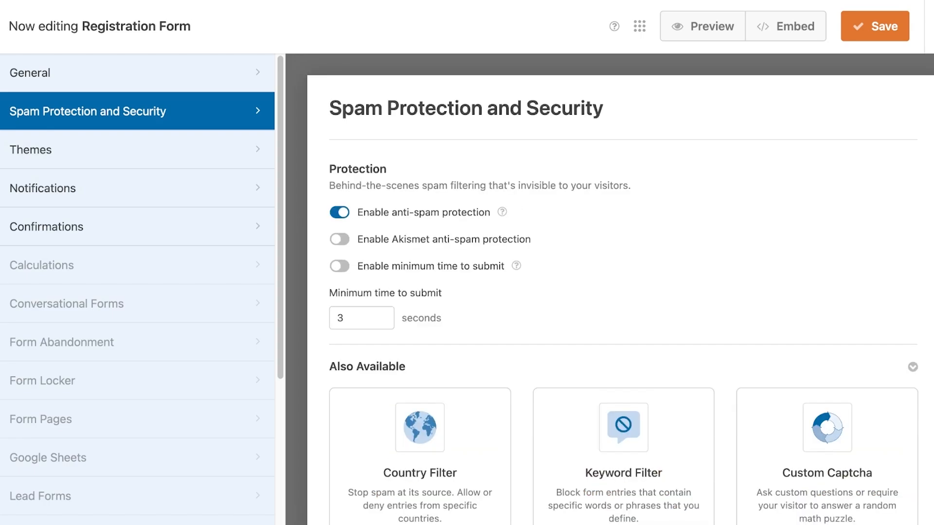
{"action": "left_click", "coordinate": [137, 149]}
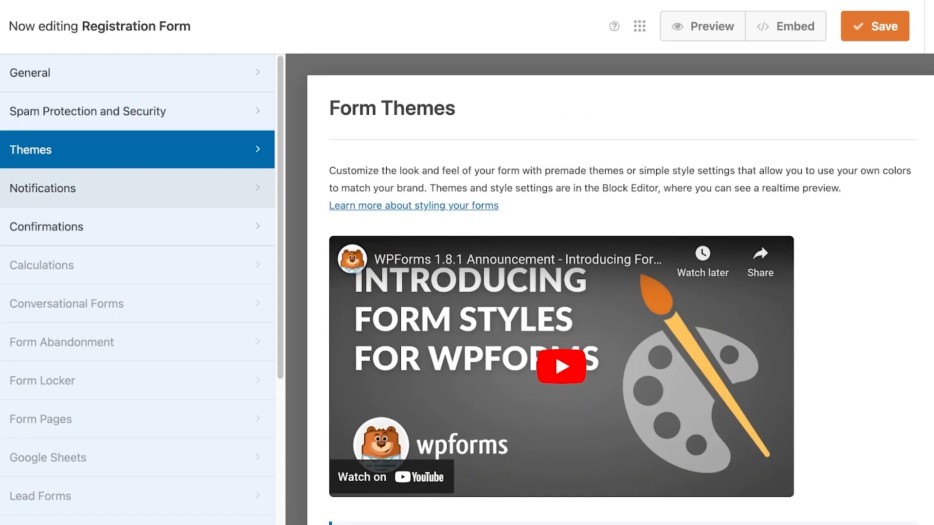
{"action": "scroll", "coordinate": [360, 187], "scroll_direction": "down", "scroll_amount": 2}
{"action": "scroll", "coordinate": [360, 219], "scroll_direction": "up", "scroll_amount": 2}
Review the form's default notification and default confirmation settings
{"action": "left_click", "coordinate": [137, 188]}
{"action": "scroll", "coordinate": [620, 292], "scroll_direction": "down", "scroll_amount": 8}
{"action": "scroll", "coordinate": [621, 292], "scroll_direction": "up", "scroll_amount": 4}
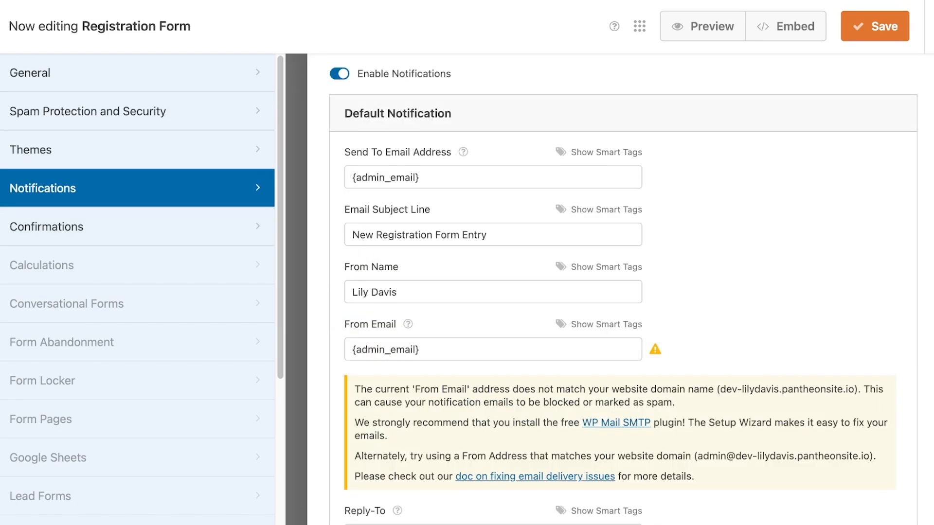
{"action": "left_click", "coordinate": [137, 226]}
{"action": "scroll", "coordinate": [138, 125], "scroll_direction": "down", "scroll_amount": 5}
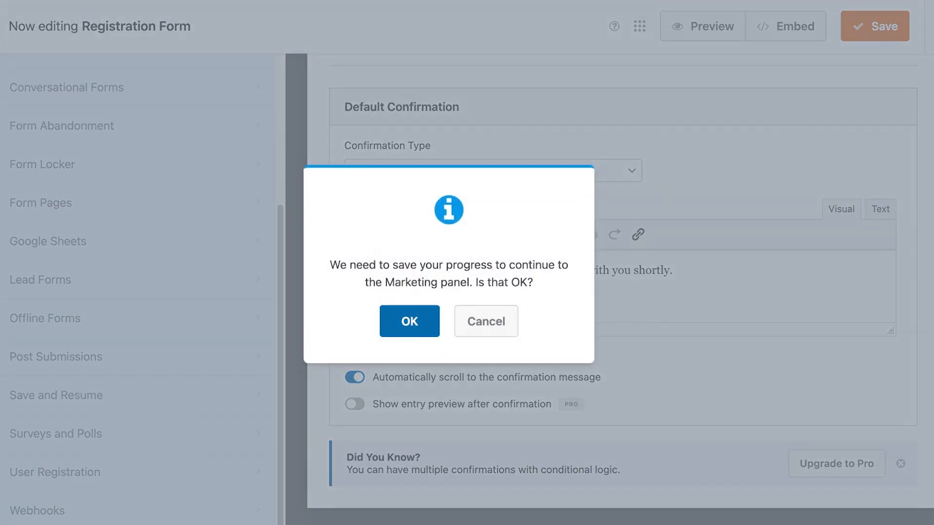
Save the form's progress and look through the marketing integrations, including Constant Contact and Uncanny Automator
{"action": "left_click", "coordinate": [409, 320]}
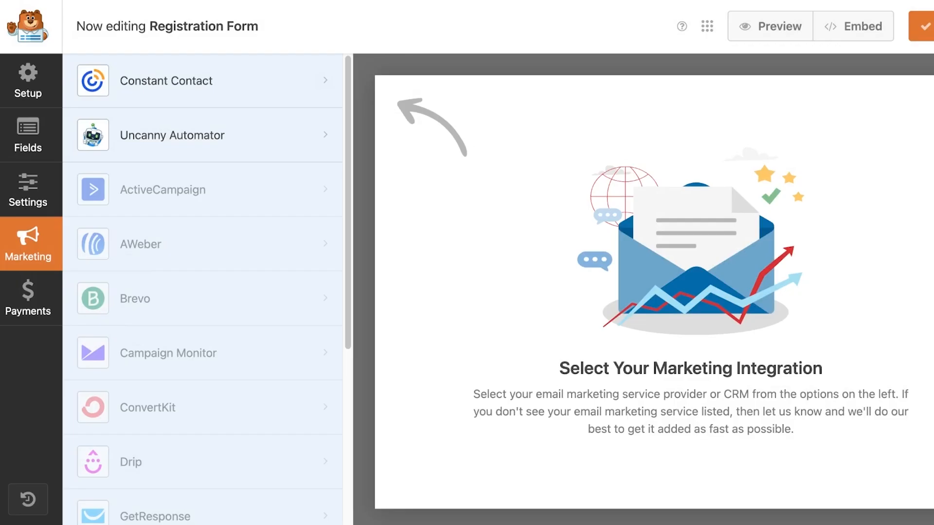
{"action": "left_click", "coordinate": [202, 80]}
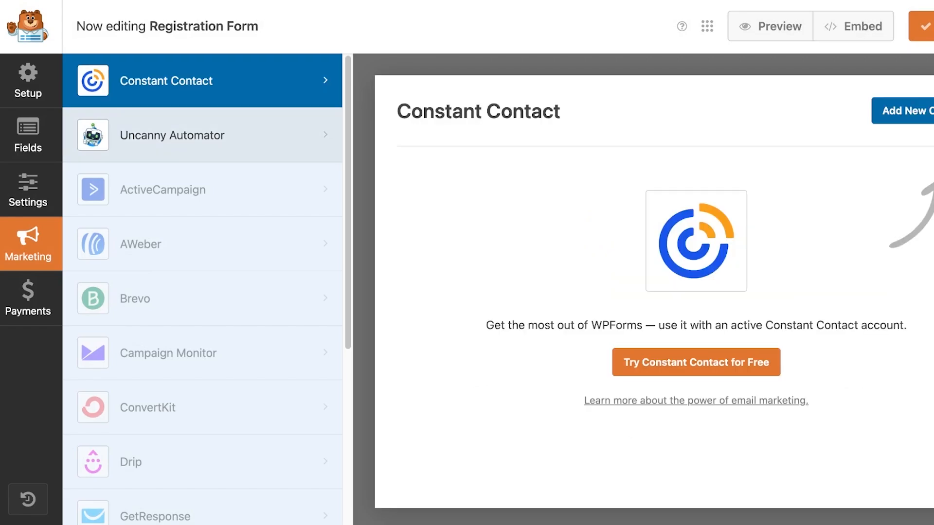
{"action": "left_click", "coordinate": [203, 135]}
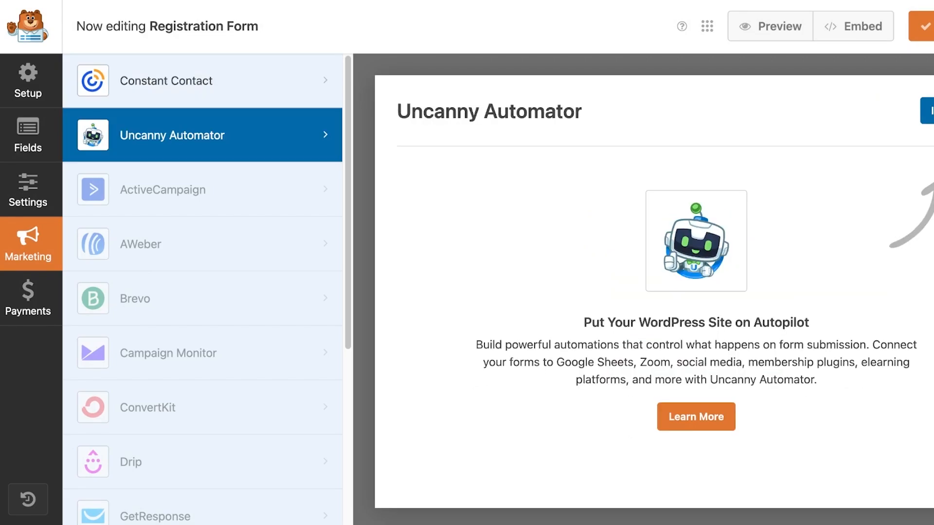
{"action": "scroll", "coordinate": [203, 195], "scroll_direction": "down", "scroll_amount": 6}
{"action": "scroll", "coordinate": [203, 196], "scroll_direction": "up", "scroll_amount": 6}
{"action": "scroll", "coordinate": [203, 196], "scroll_direction": "down", "scroll_amount": 3}
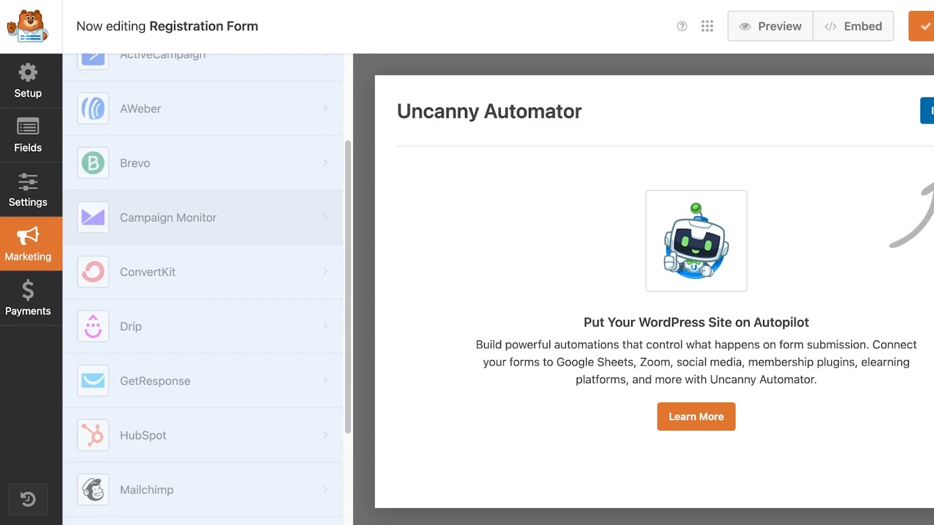
{"action": "scroll", "coordinate": [202, 233], "scroll_direction": "up", "scroll_amount": 3}
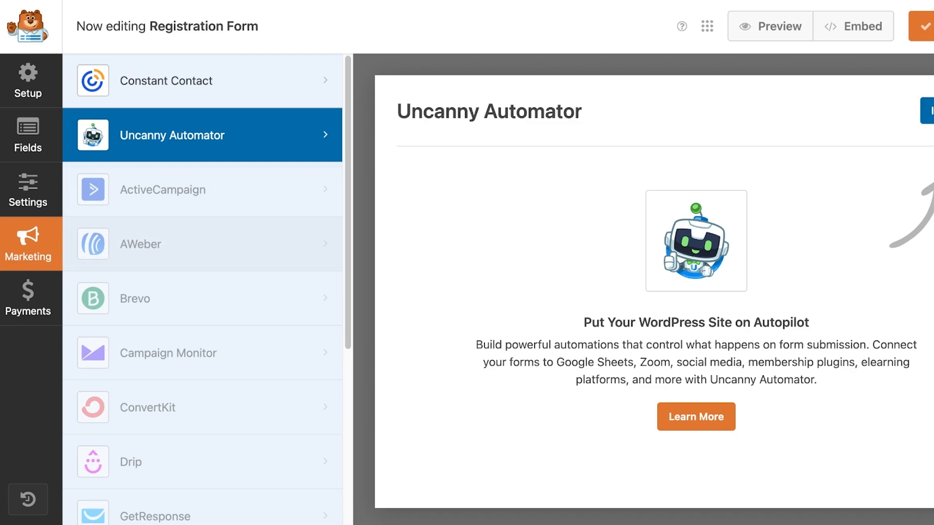
Look at the payment integrations and the template setup page, and save the form
{"action": "left_click", "coordinate": [28, 298]}
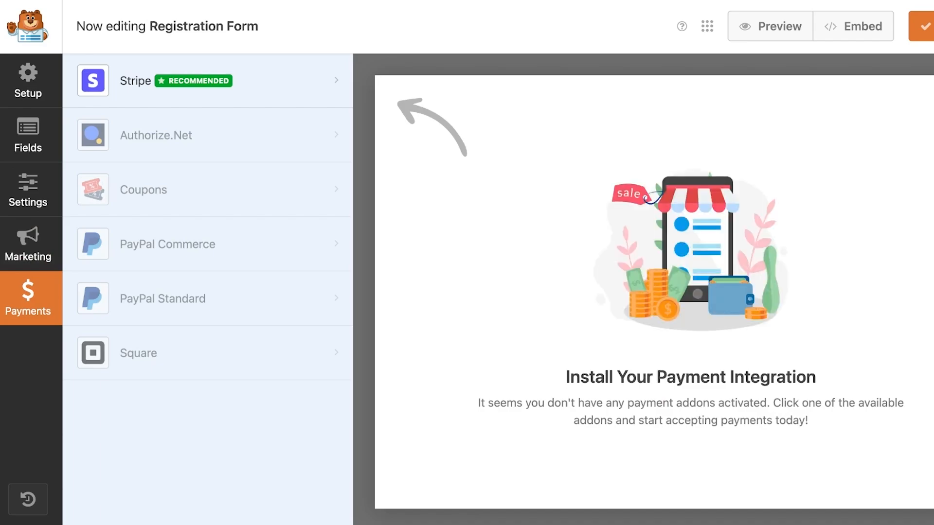
{"action": "left_click", "coordinate": [27, 81]}
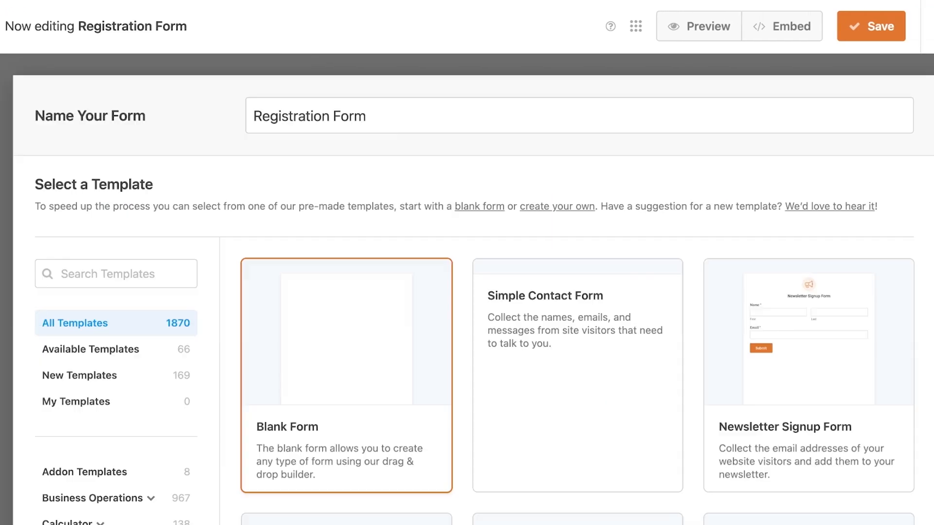
{"action": "left_click", "coordinate": [868, 27]}
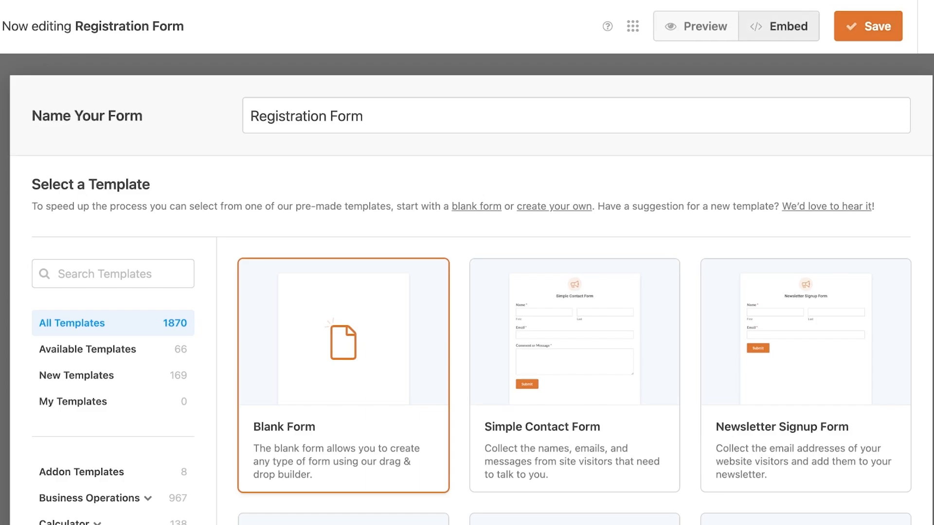
Copy the Registration Form's embed shortcode and return to the forms overview
{"action": "left_click", "coordinate": [778, 26]}
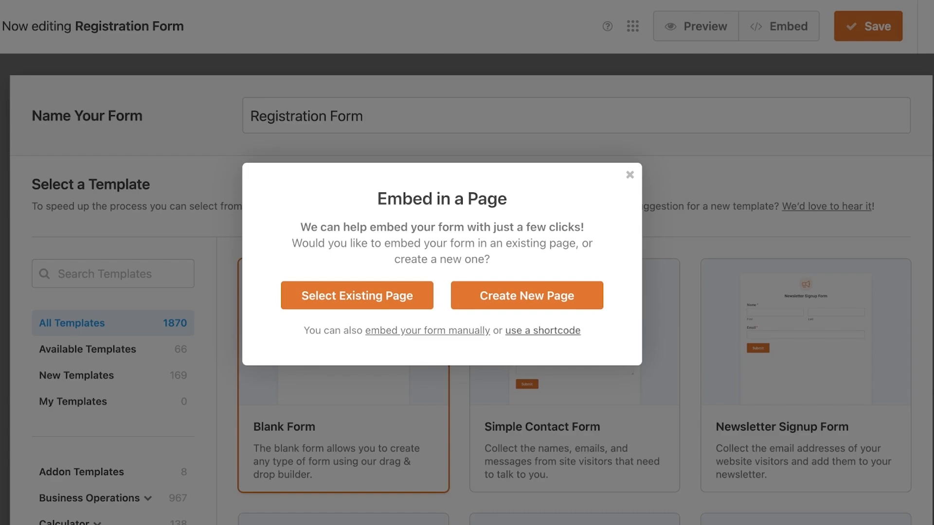
{"action": "left_click", "coordinate": [543, 330]}
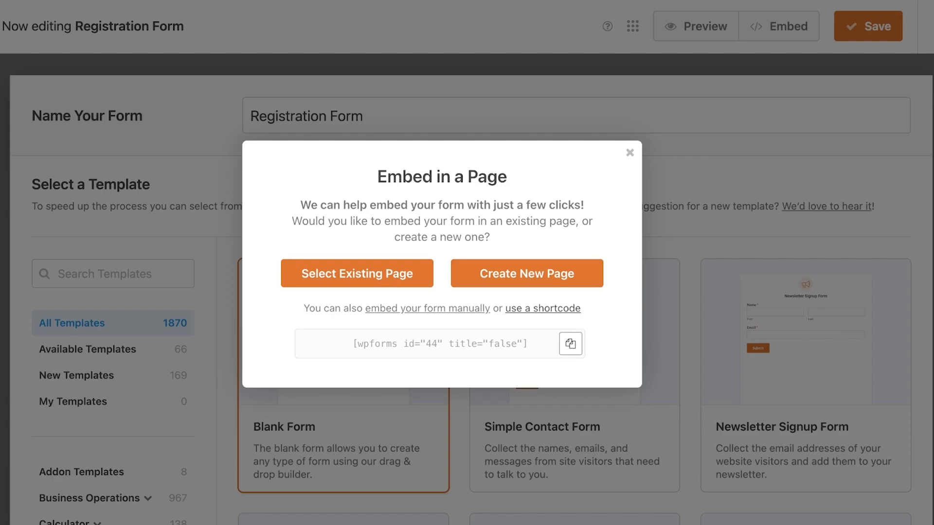
{"action": "left_click", "coordinate": [570, 344]}
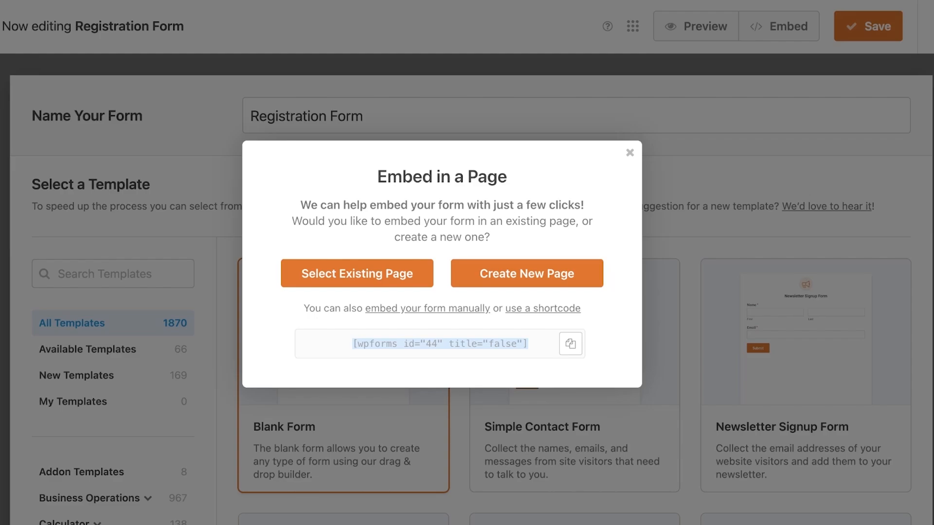
{"action": "left_click", "coordinate": [630, 152]}
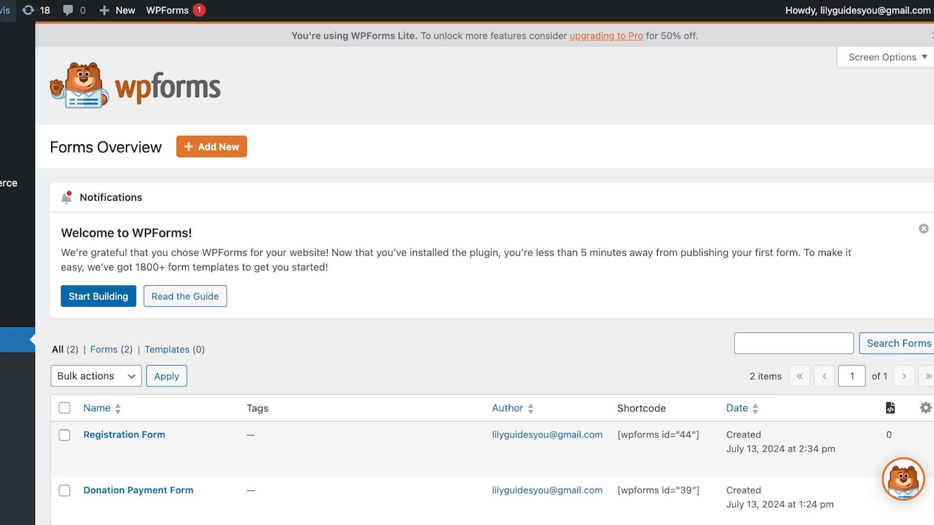
Visit the live site and examine the form currently shown on its home page
{"action": "mouse_move", "coordinate": [4, 10]}
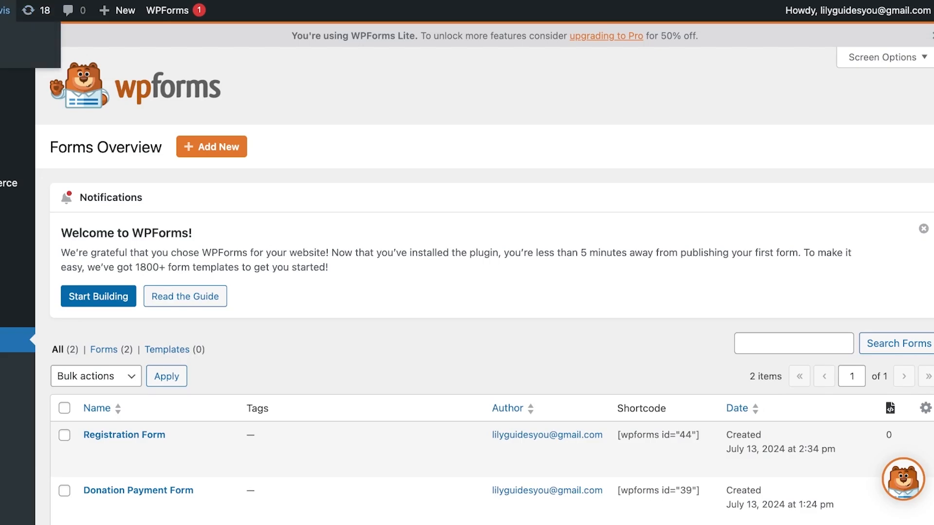
{"action": "left_click", "coordinate": [5, 35]}
{"action": "scroll", "coordinate": [467, 262], "scroll_direction": "down", "scroll_amount": 5}
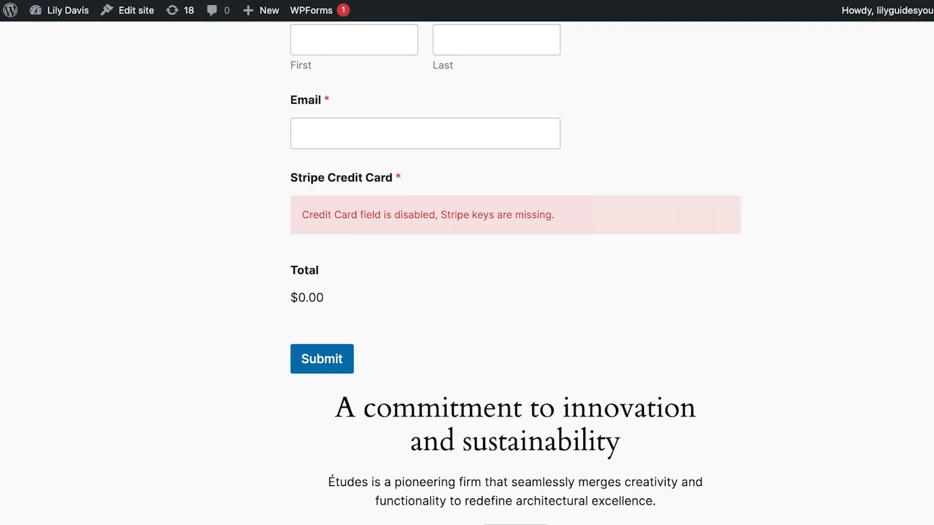
{"action": "scroll", "coordinate": [467, 263], "scroll_direction": "up", "scroll_amount": 5}
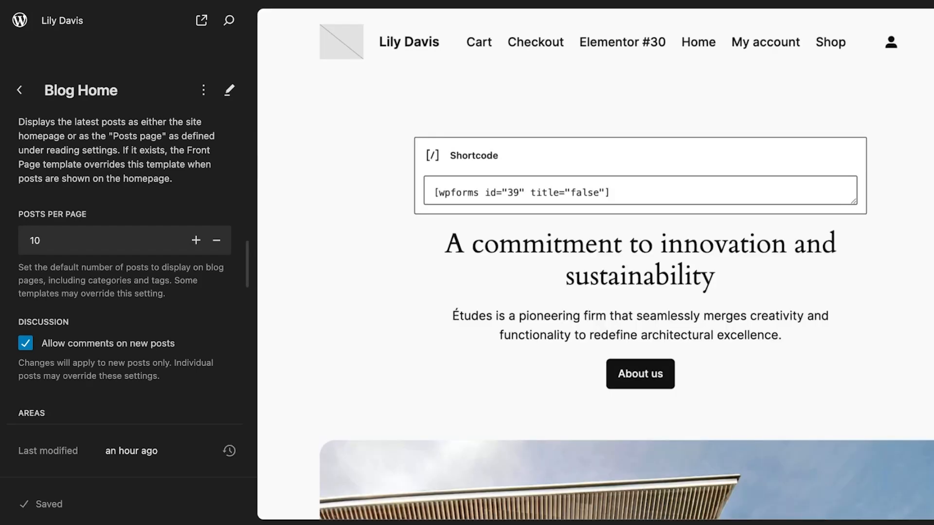
Open the Blog Home template for editing and delete the existing WPForms Shortcode block above the main heading
{"action": "left_click", "coordinate": [584, 197]}
{"action": "left_click", "coordinate": [535, 201]}
{"action": "left_click", "coordinate": [429, 156]}
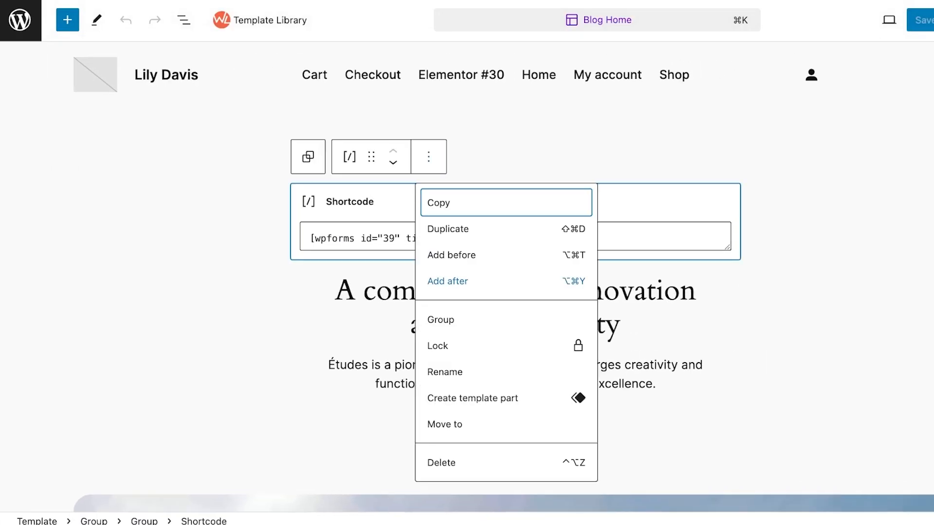
{"action": "left_click", "coordinate": [440, 488]}
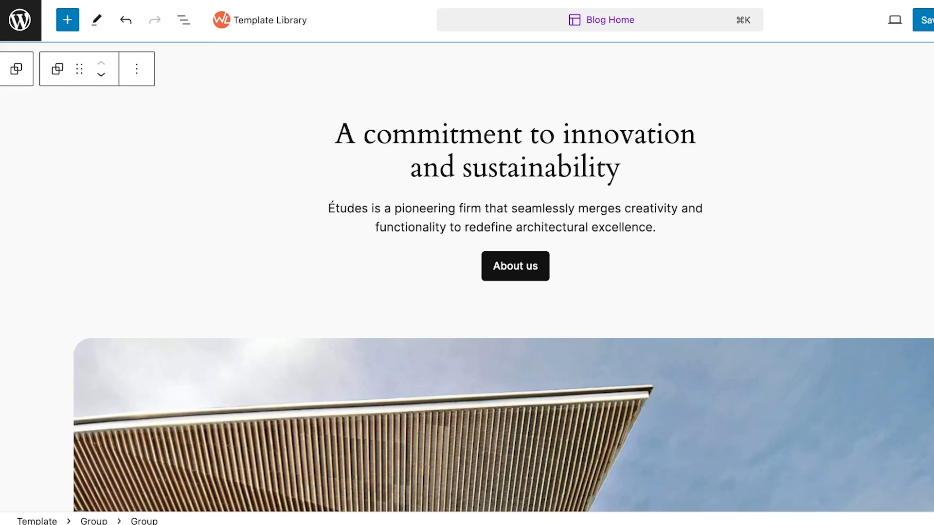
Search the block library for "short", insert a Shortcode block, and move it between the site header and the main heading
{"action": "left_click", "coordinate": [67, 20]}
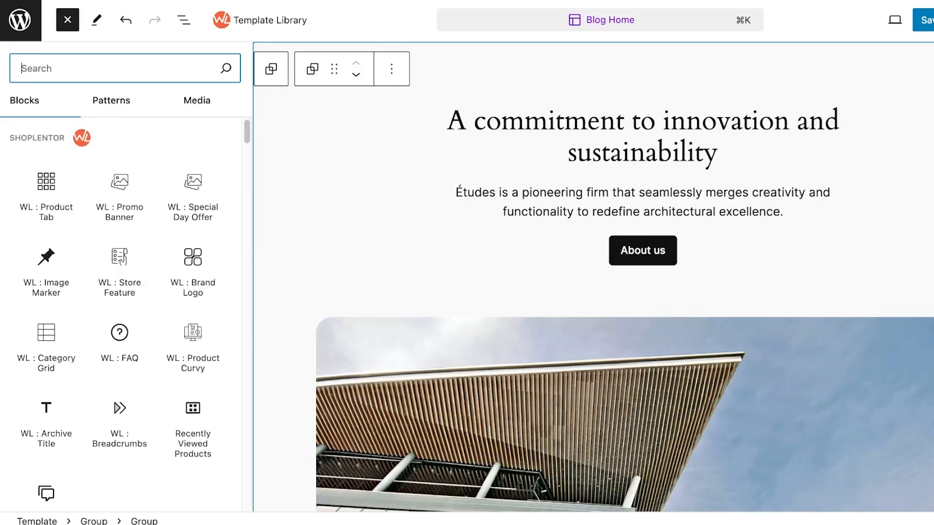
{"action": "type", "text": "shor"}
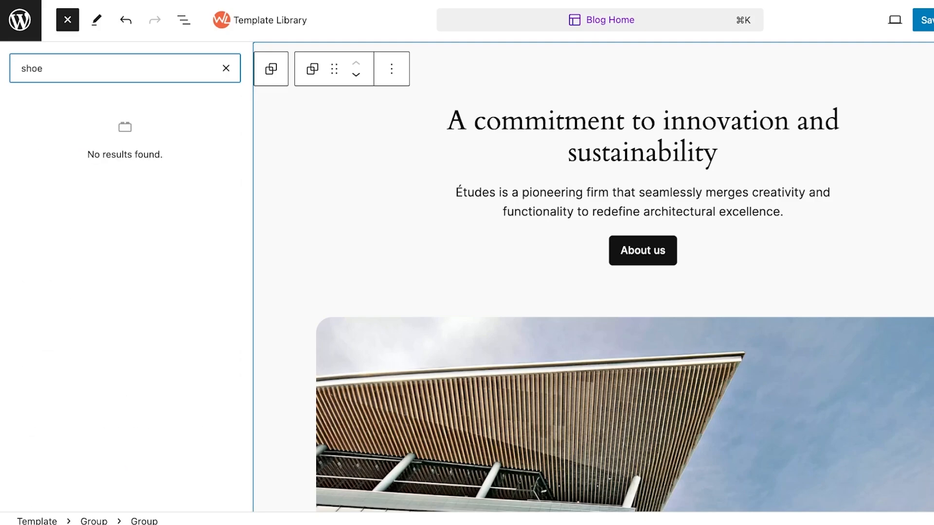
{"action": "type", "text": "t"}
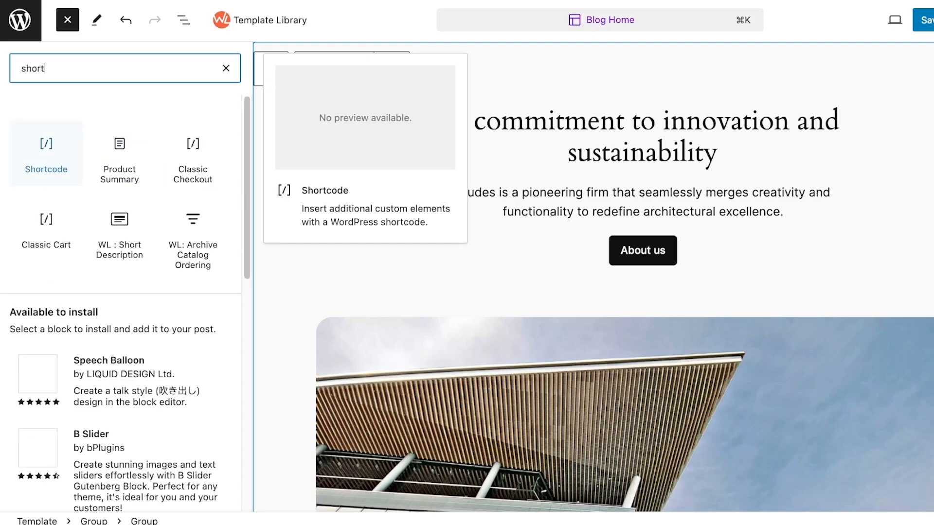
{"action": "left_click", "coordinate": [46, 154]}
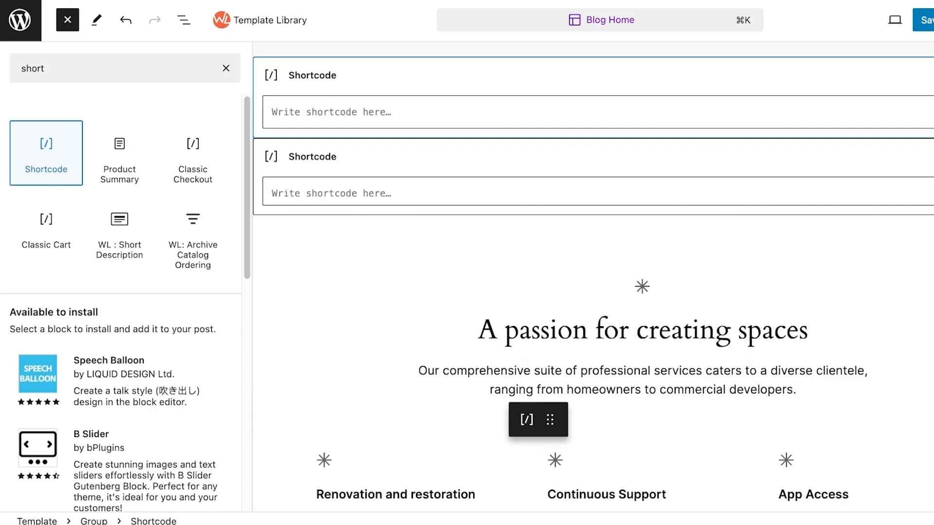
{"action": "left_click_drag", "start_coordinate": [538, 419], "coordinate": [601, 118]}
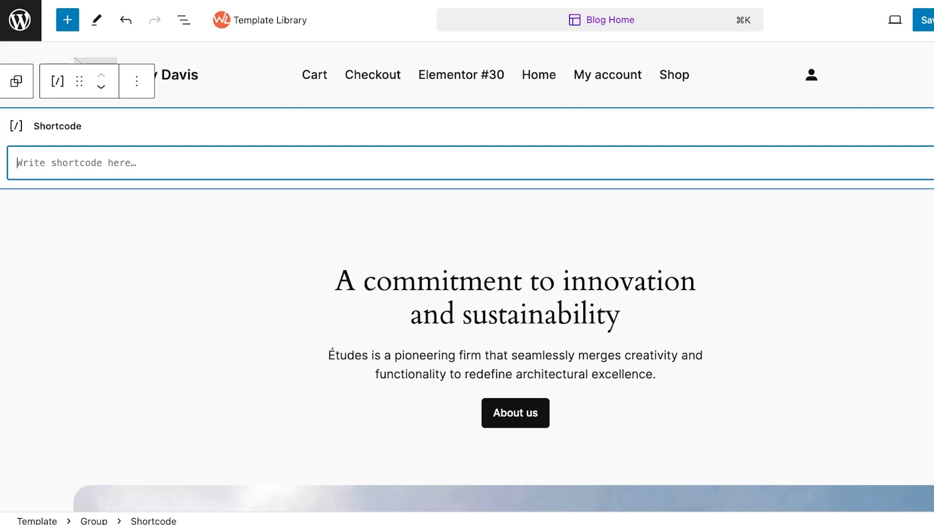
Paste the copied Registration Form shortcode into the new Shortcode block and save the Blog Home template
{"action": "key", "text": "super+v"}
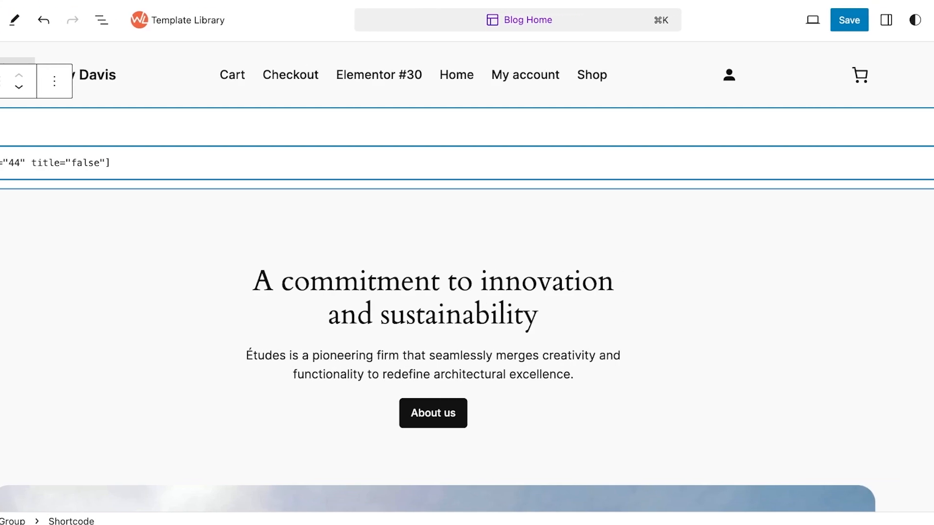
{"action": "key", "text": "super+s"}
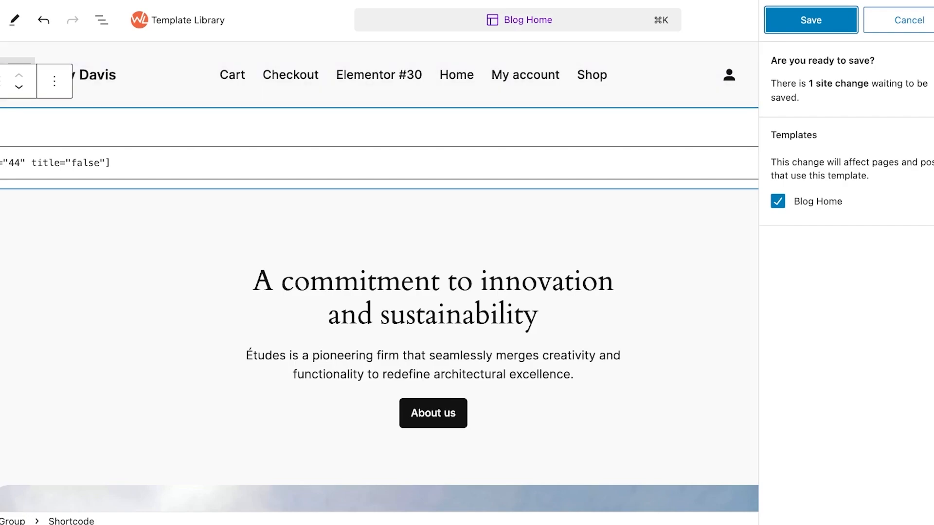
{"action": "key", "text": "Return"}
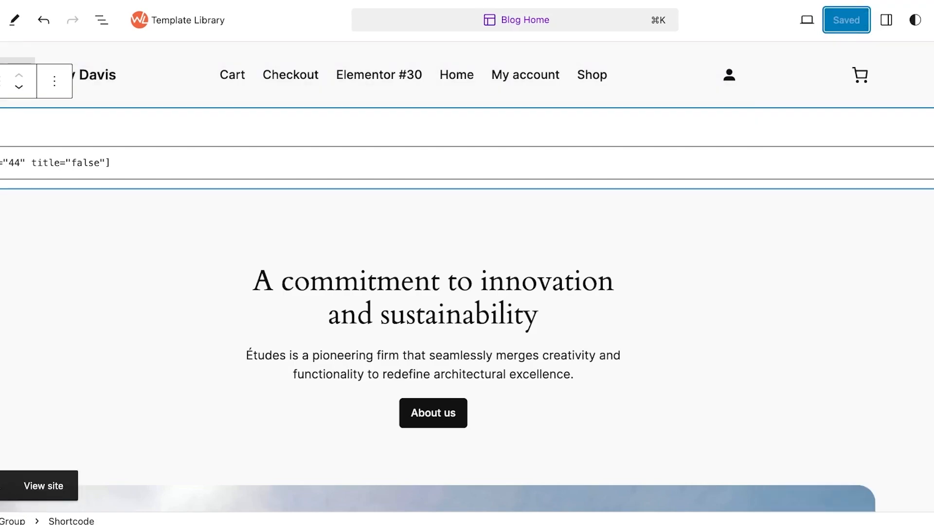
View the live home page, examine the embedded registration form, and return to the WordPress dashboard
{"action": "left_click", "coordinate": [44, 486]}
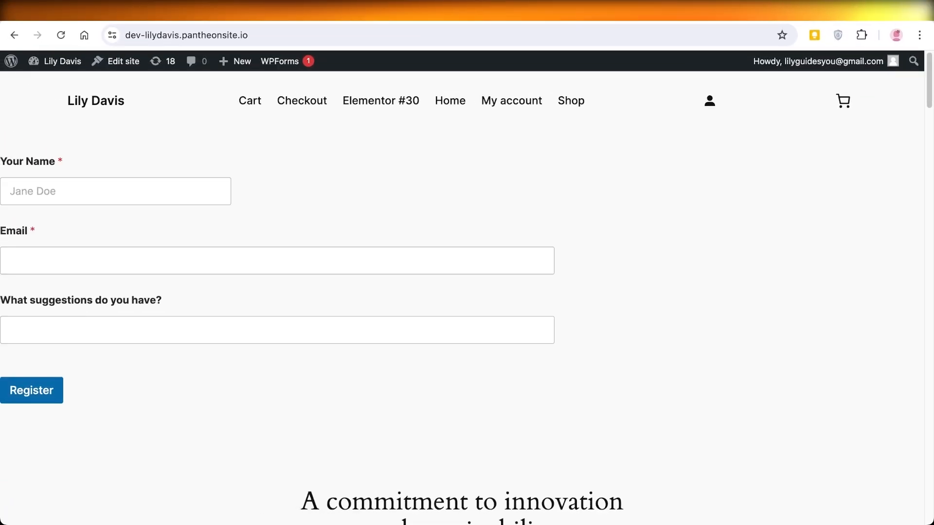
{"action": "scroll", "coordinate": [462, 292], "scroll_direction": "down", "scroll_amount": 3}
{"action": "scroll", "coordinate": [462, 292], "scroll_direction": "up", "scroll_amount": 3}
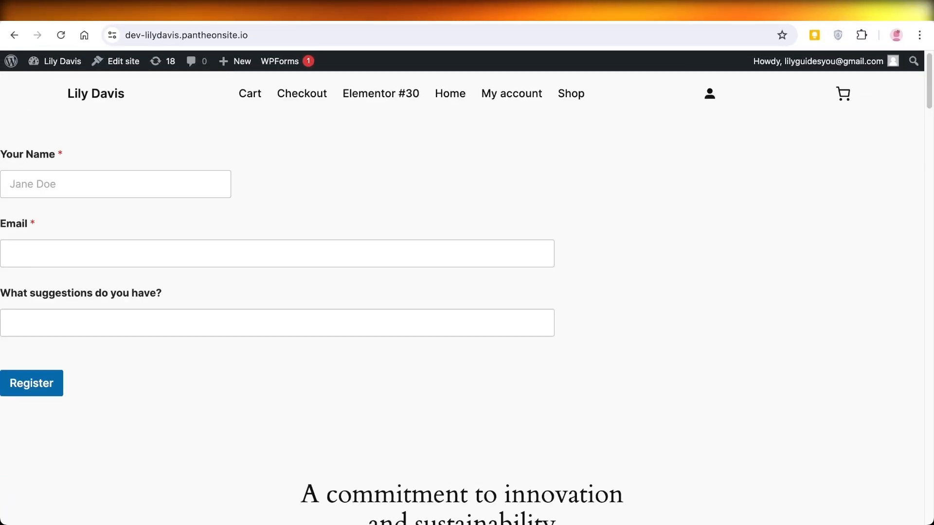
{"action": "mouse_move", "coordinate": [57, 61]}
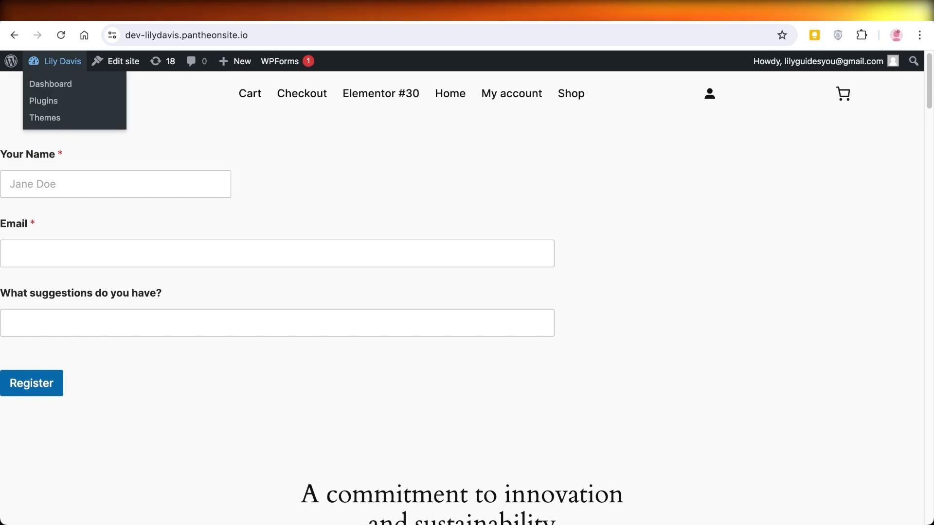
{"action": "left_click", "coordinate": [50, 84]}
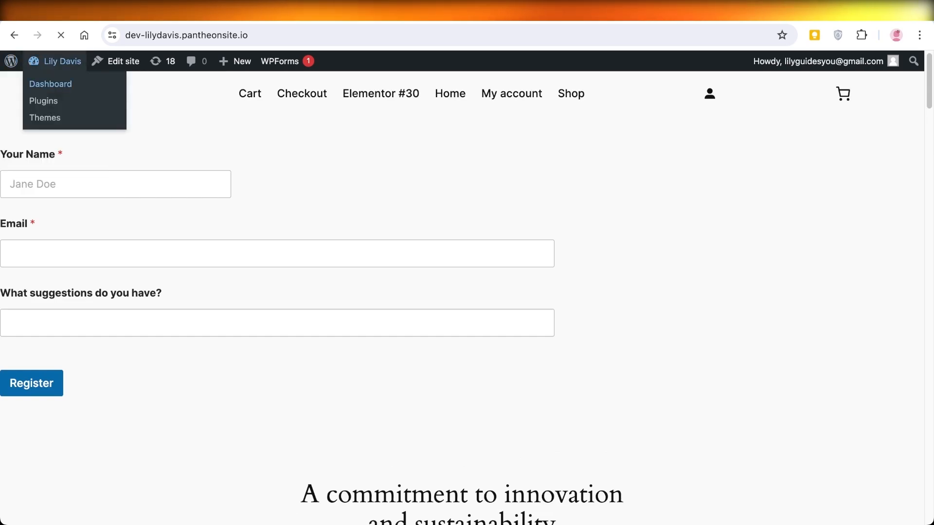